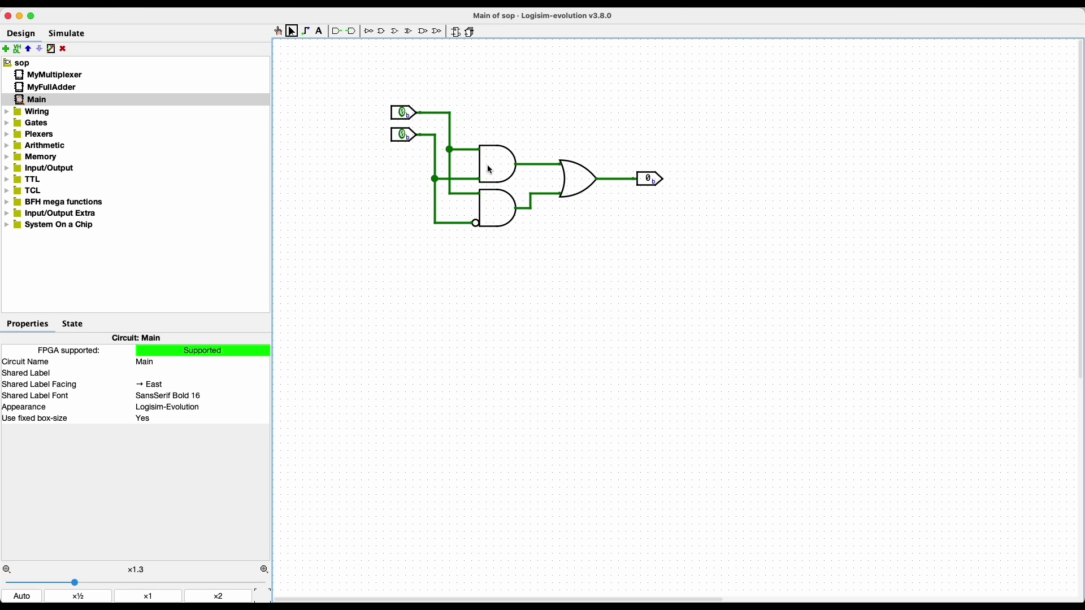
Set both input pins of the AND-OR circuit to 1 with the Poke tool to test its output
click(278, 32)
click(404, 135)
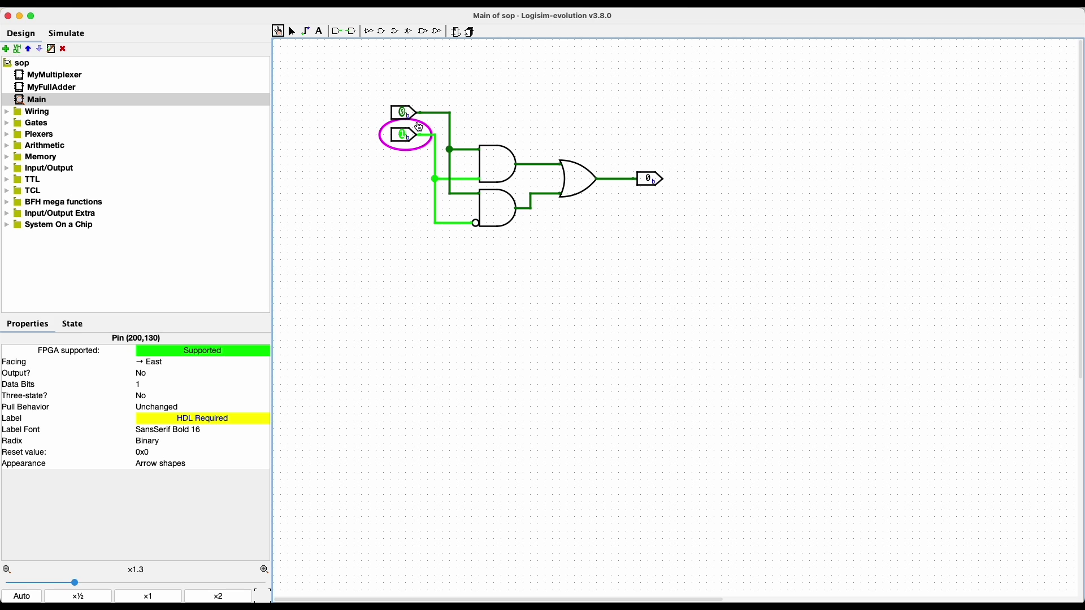
click(404, 116)
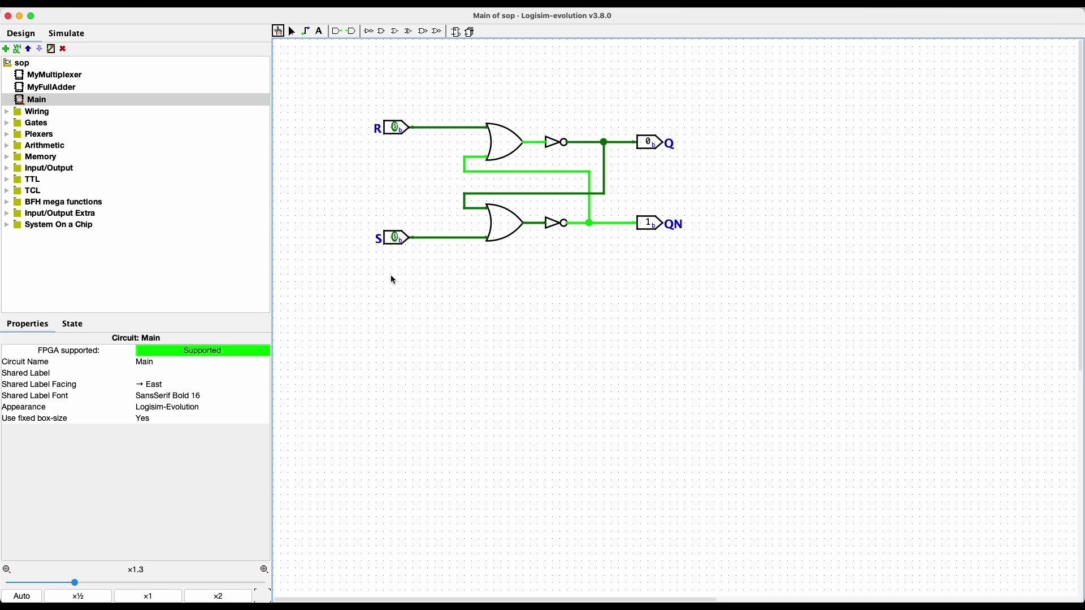
Test the cross-coupled RS flip-flop by pulsing input S to 1 and back to 0, and then R likewise
click(396, 239)
click(394, 242)
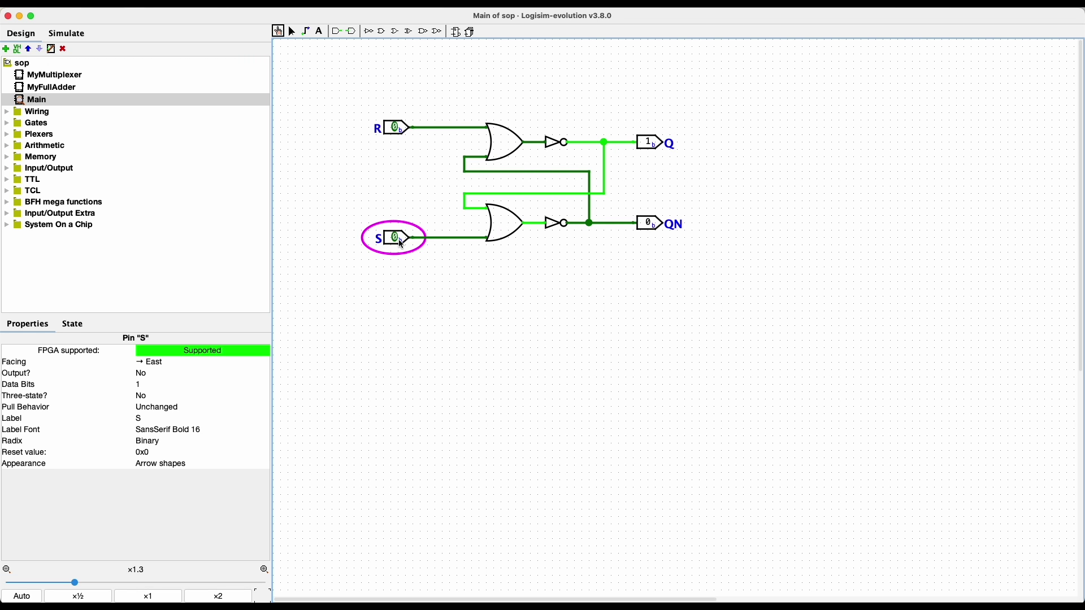
click(397, 132)
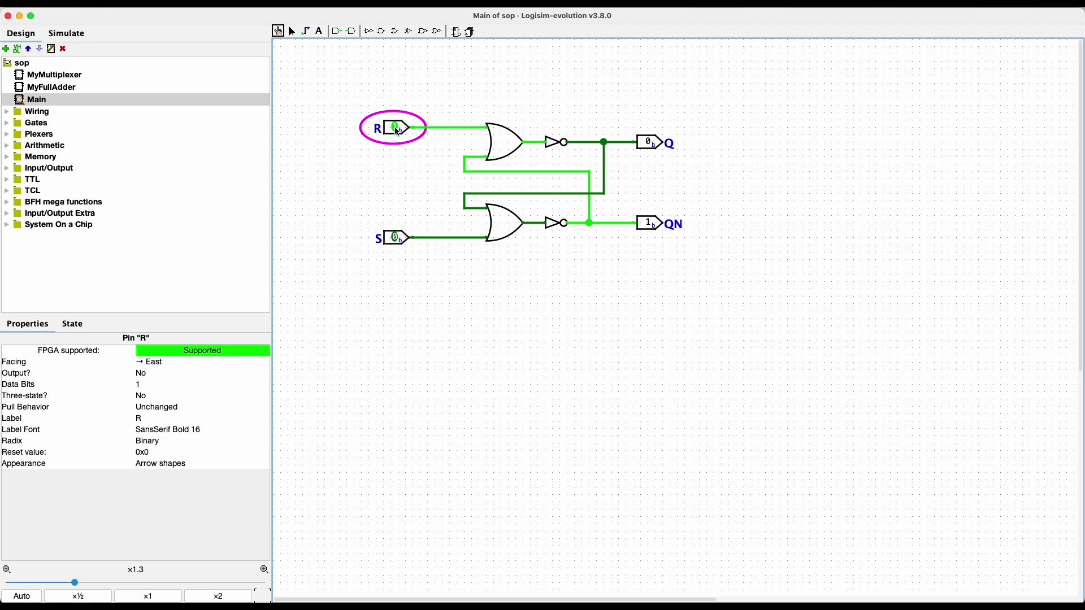
click(397, 132)
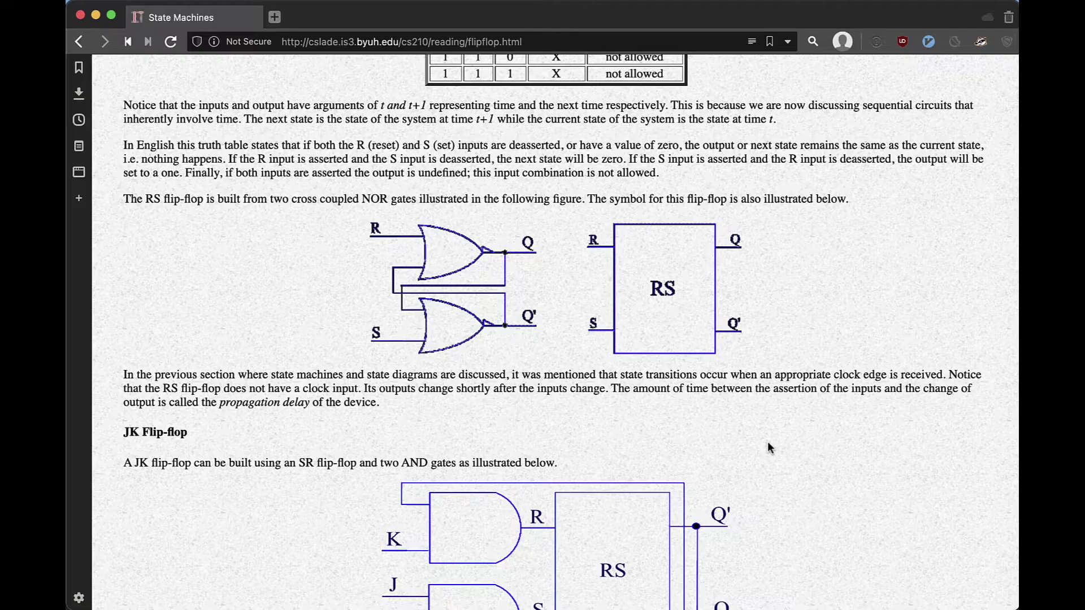
Read the JK Flip-flop section, its truth table and the D Flip-flop section on the State Machines page
scroll(767, 442, down, 5)
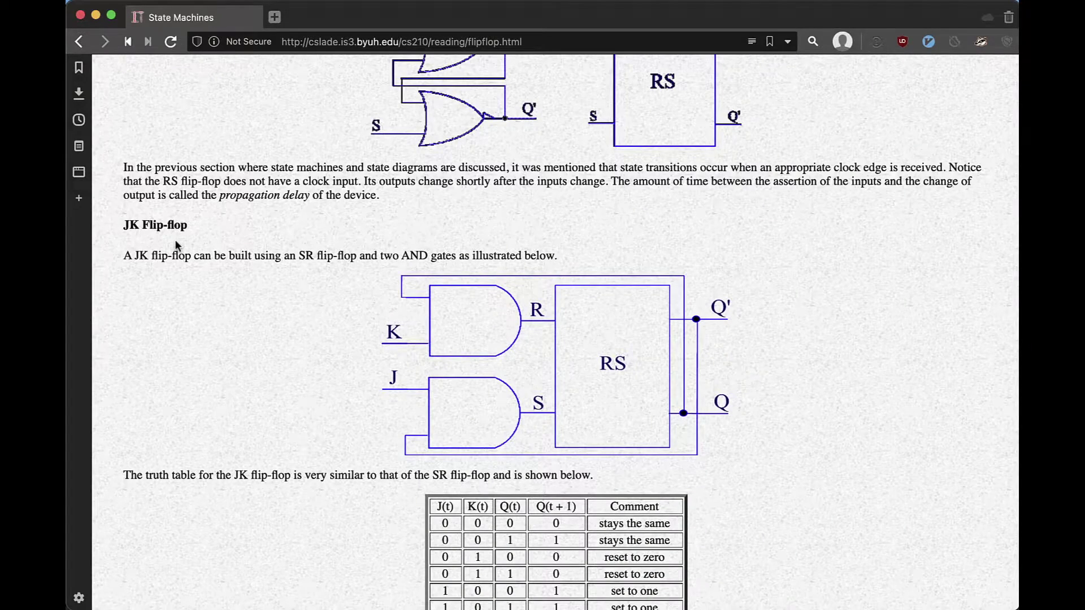
scroll(354, 275, down, 6)
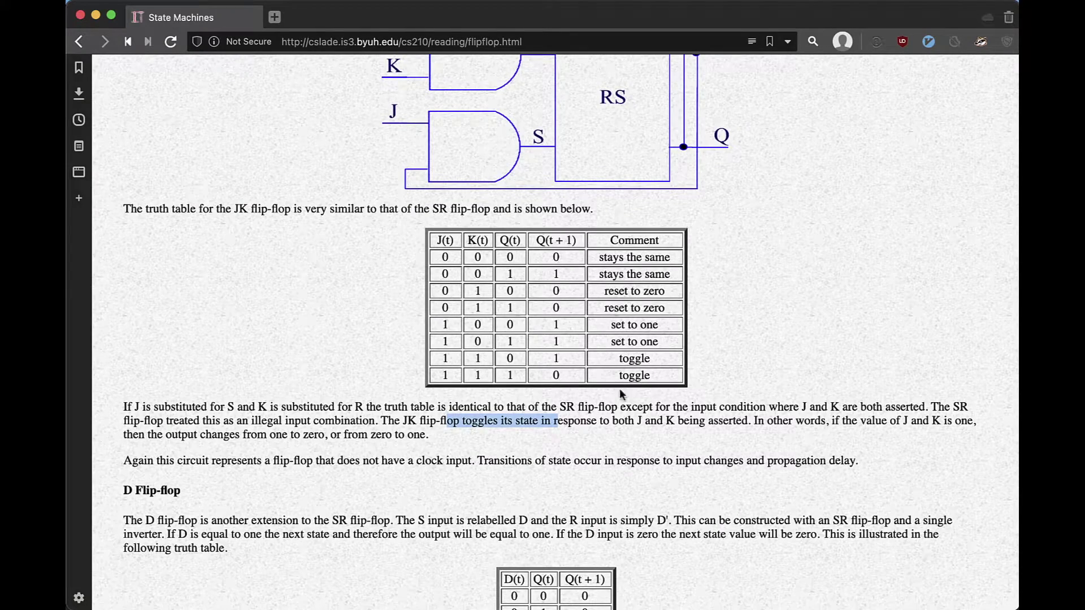
scroll(614, 398, down, 6)
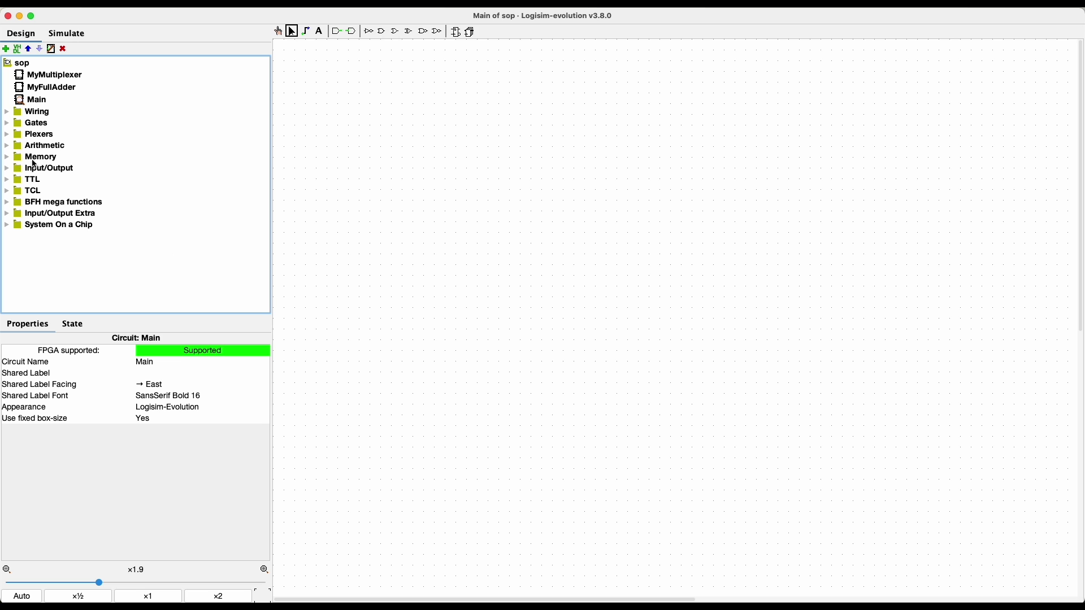
Place a D Flip-Flop from the Memory library in the Main circuit and draw short wires from its Q and inverted outputs
click(7, 157)
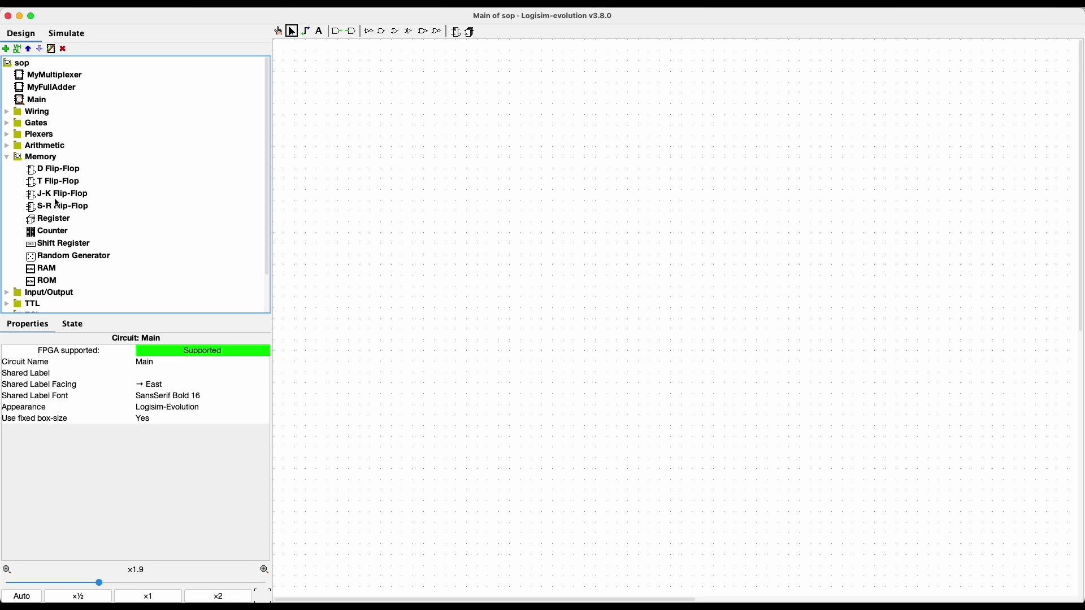
click(41, 170)
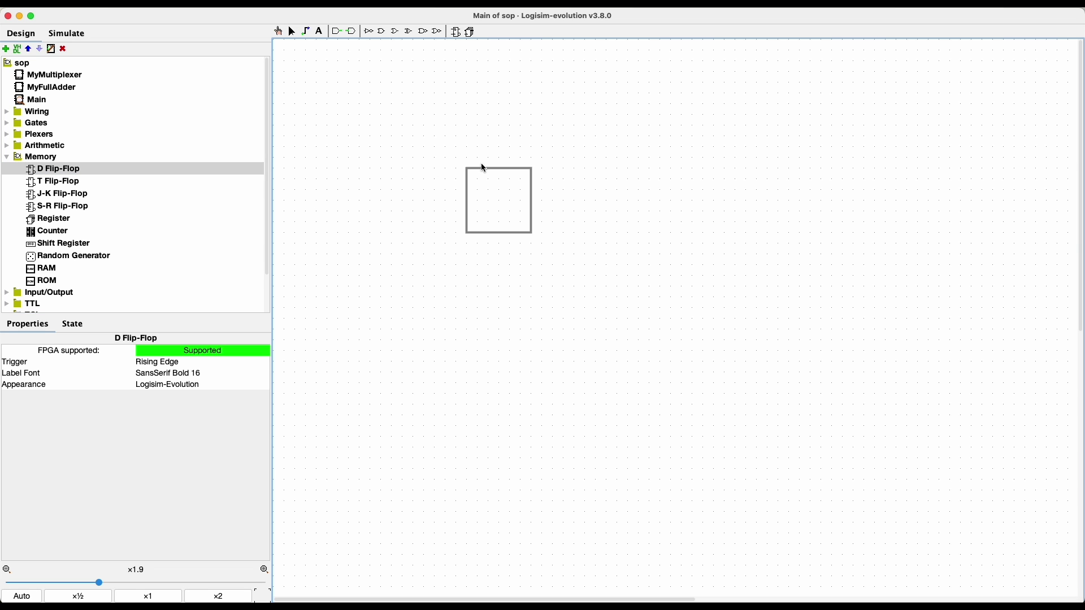
click(519, 154)
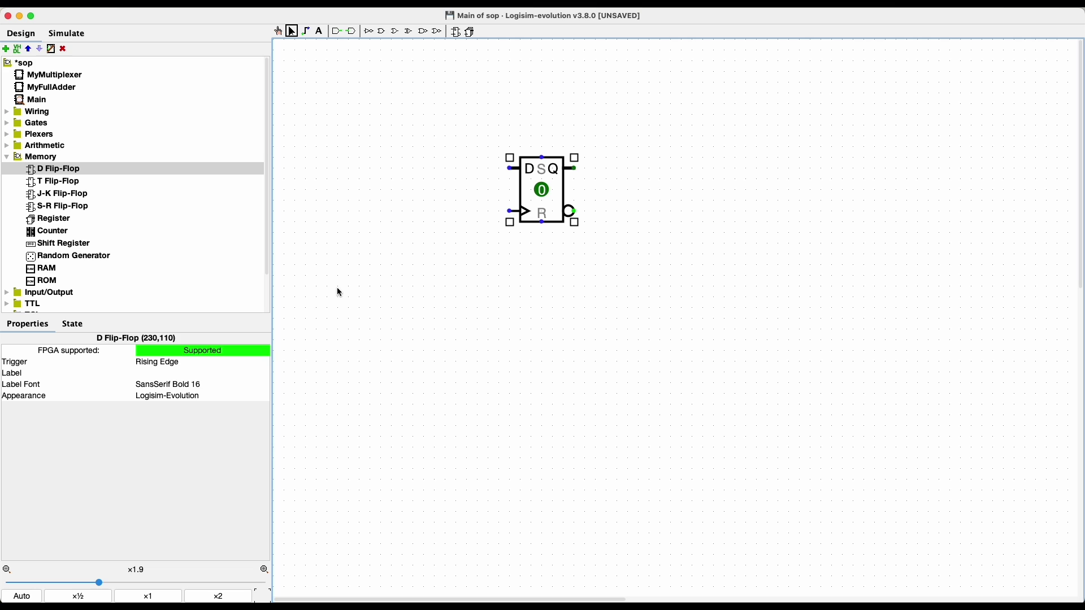
drag(574, 168, 628, 169)
drag(575, 216, 625, 215)
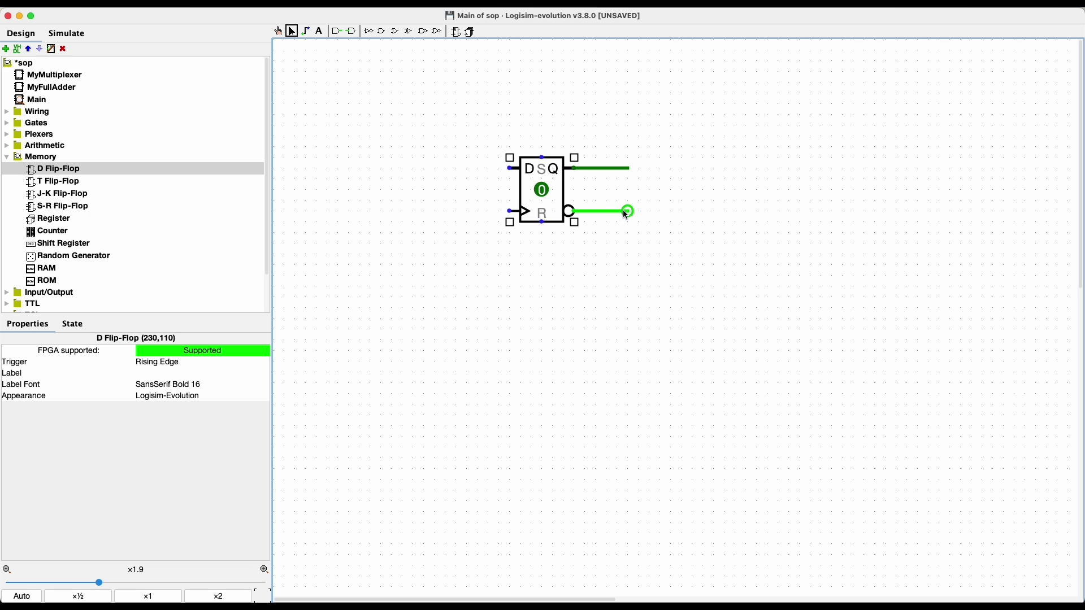
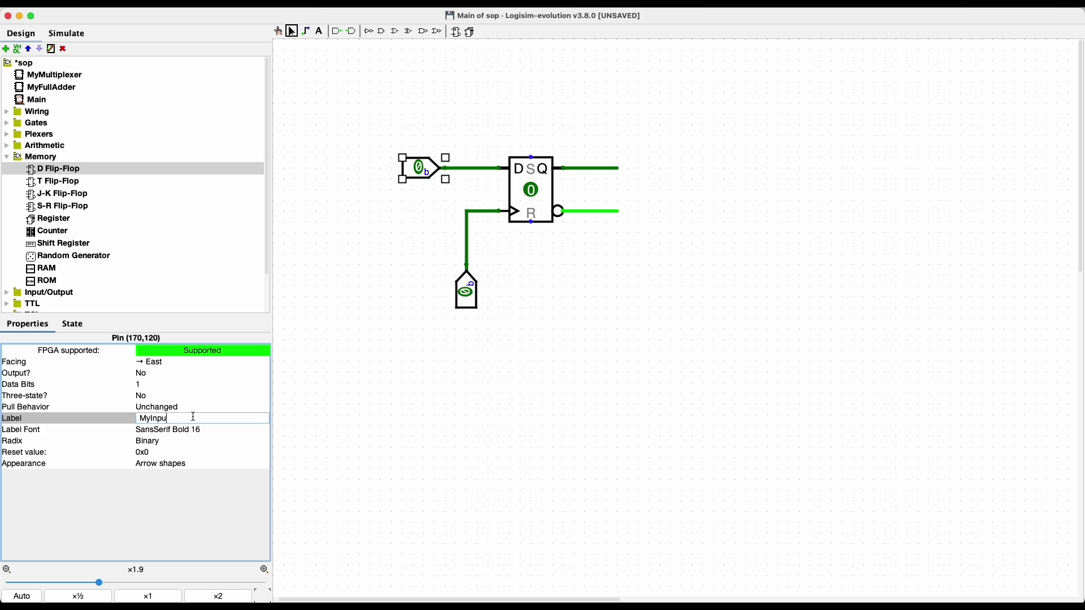
Label the input pin wired to the flip-flop's D input MyInput
key(Return)
click(405, 261)
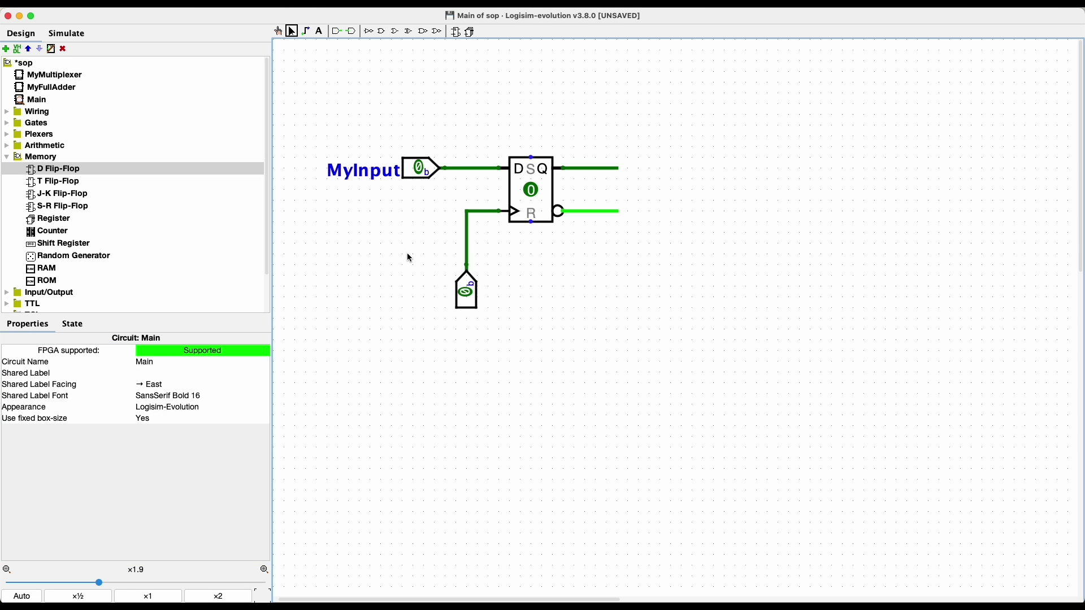
Toggle the MyInput pin several times with the Poke tool while the clock pin is 0, ending at 0
click(278, 32)
click(418, 171)
double_click(418, 170)
click(418, 169)
click(418, 170)
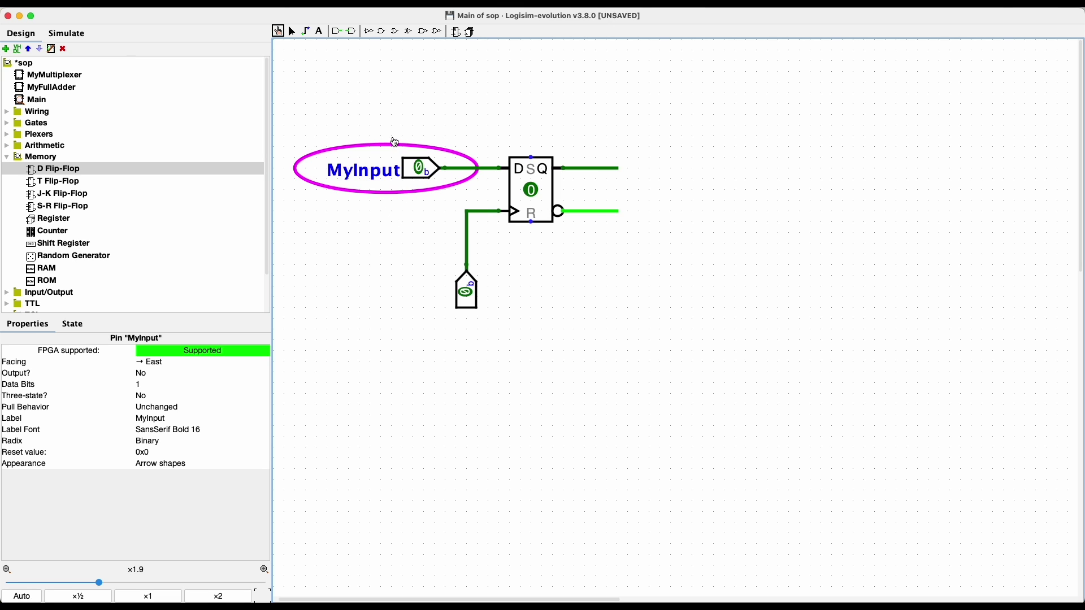
Toggle MyInput further until it is left at 1, and raise the clock pin to 1
click(422, 170)
click(421, 170)
click(422, 169)
click(422, 171)
click(423, 171)
click(467, 294)
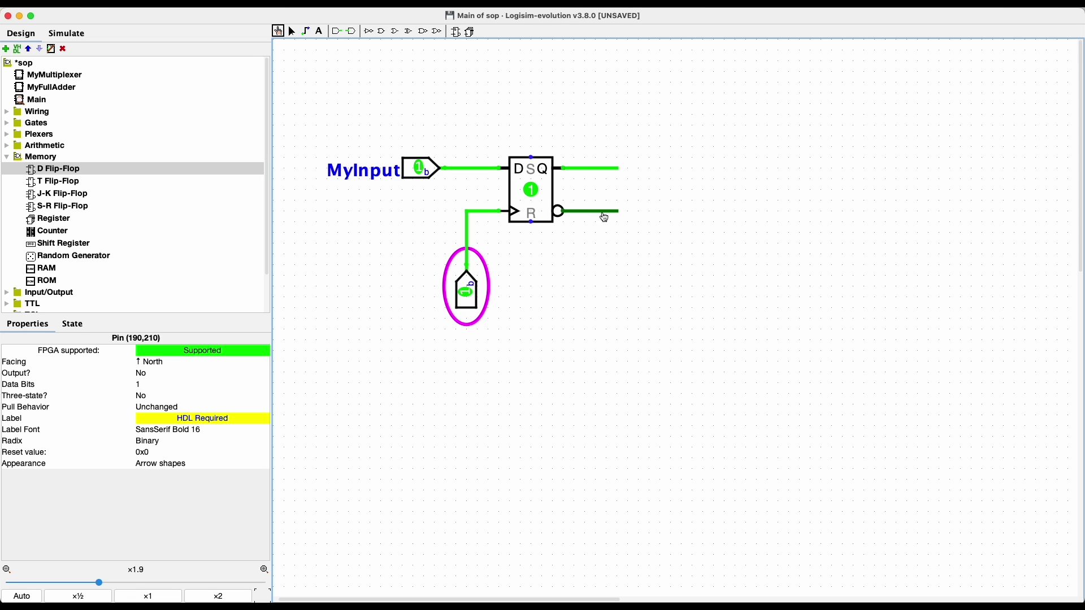
Toggle MyInput repeatedly while the clock is 1, leave it at 1, and lower the clock pin to 0
click(420, 169)
click(420, 170)
click(419, 170)
click(420, 170)
click(420, 169)
click(420, 169)
click(420, 170)
click(420, 169)
click(420, 169)
click(420, 169)
click(420, 169)
click(420, 169)
click(419, 169)
click(420, 169)
click(419, 169)
click(419, 169)
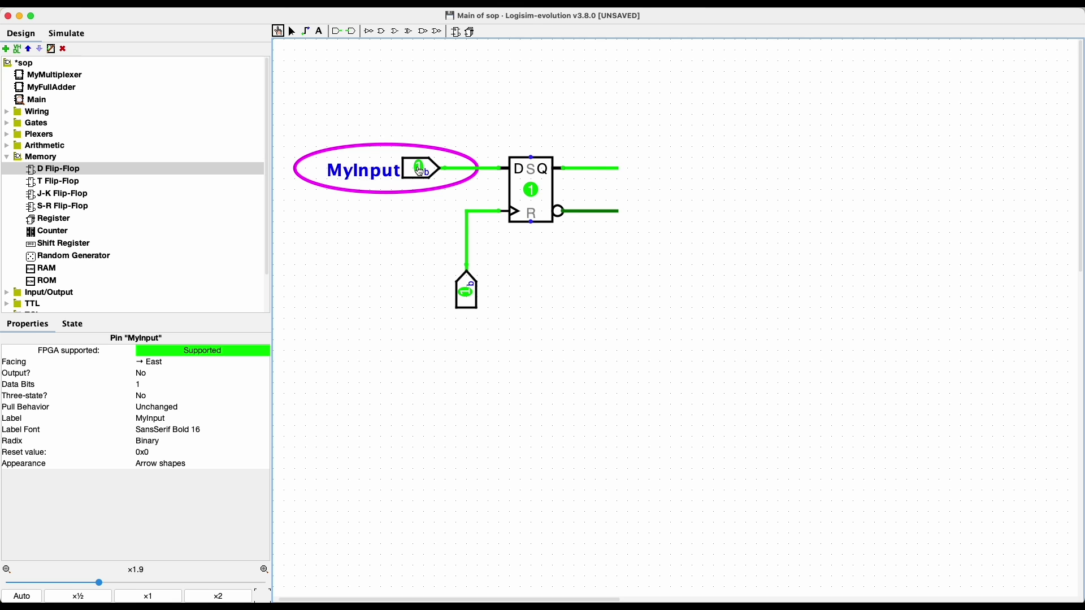
click(470, 295)
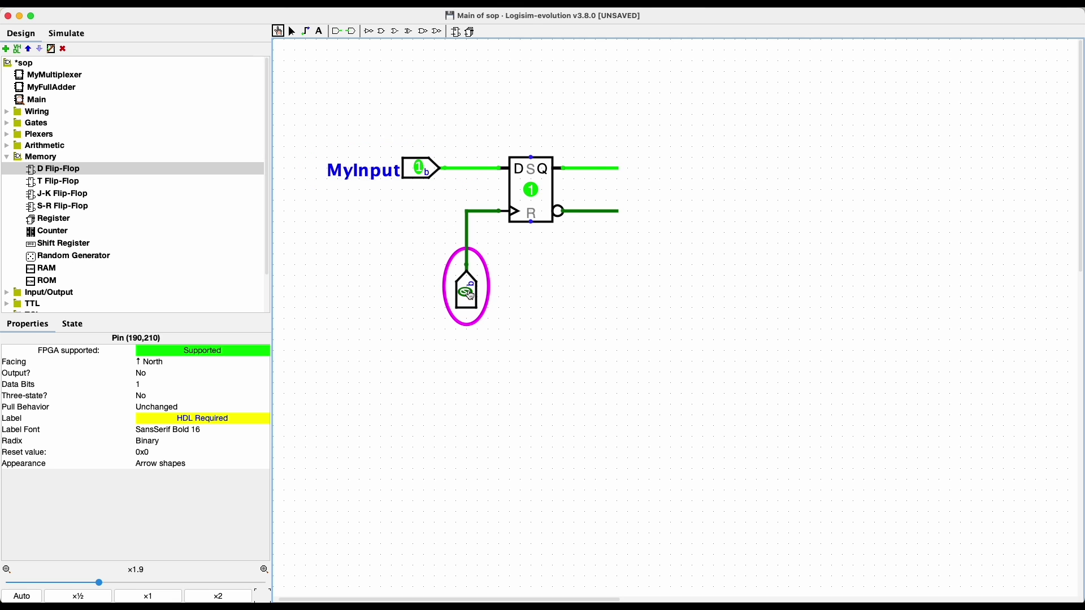
Toggle MyInput repeatedly while the clock is 0, leave it at 0, and cycle the clock pin to 1, 0 and 1 again
click(424, 170)
click(424, 171)
click(424, 170)
click(424, 171)
click(423, 171)
click(423, 171)
click(424, 170)
click(424, 170)
click(423, 171)
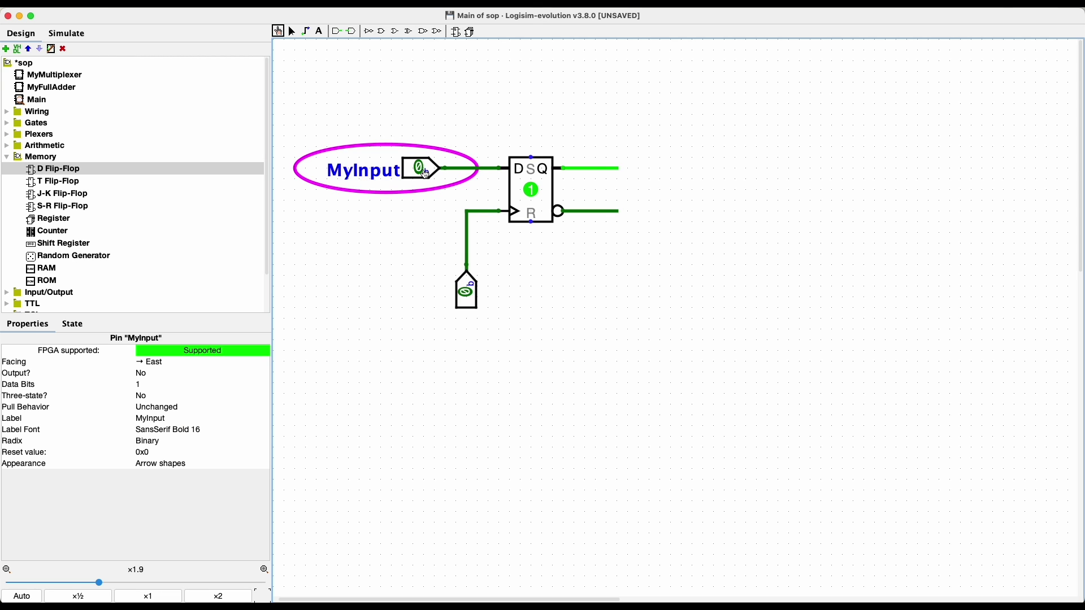
click(466, 299)
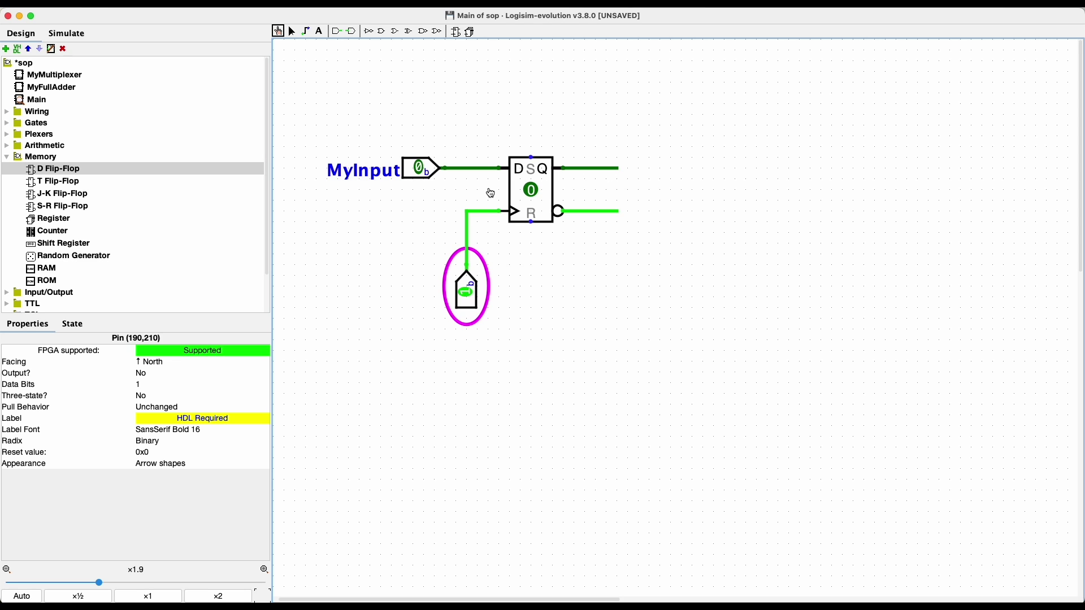
click(468, 299)
click(467, 298)
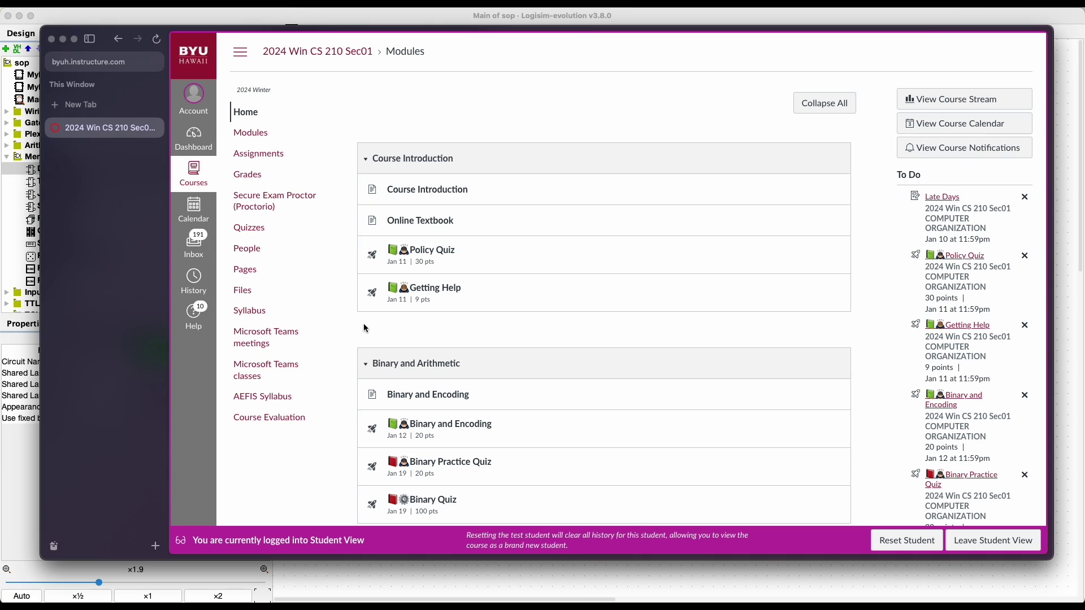
Download TSCLibraryControl_evolution.circ from the Canvas course's Files page
click(246, 296)
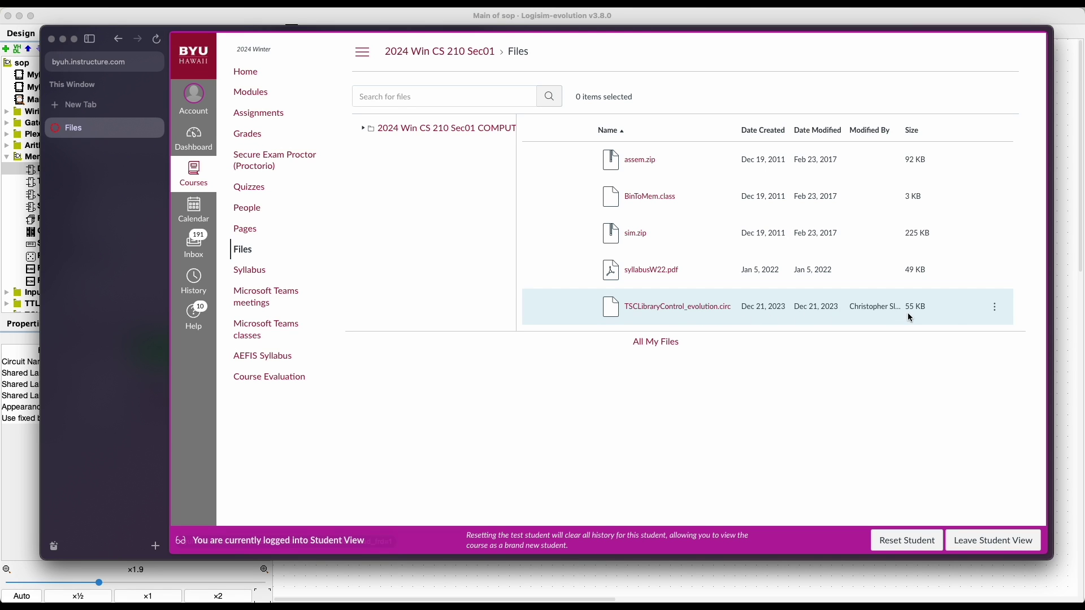
click(995, 307)
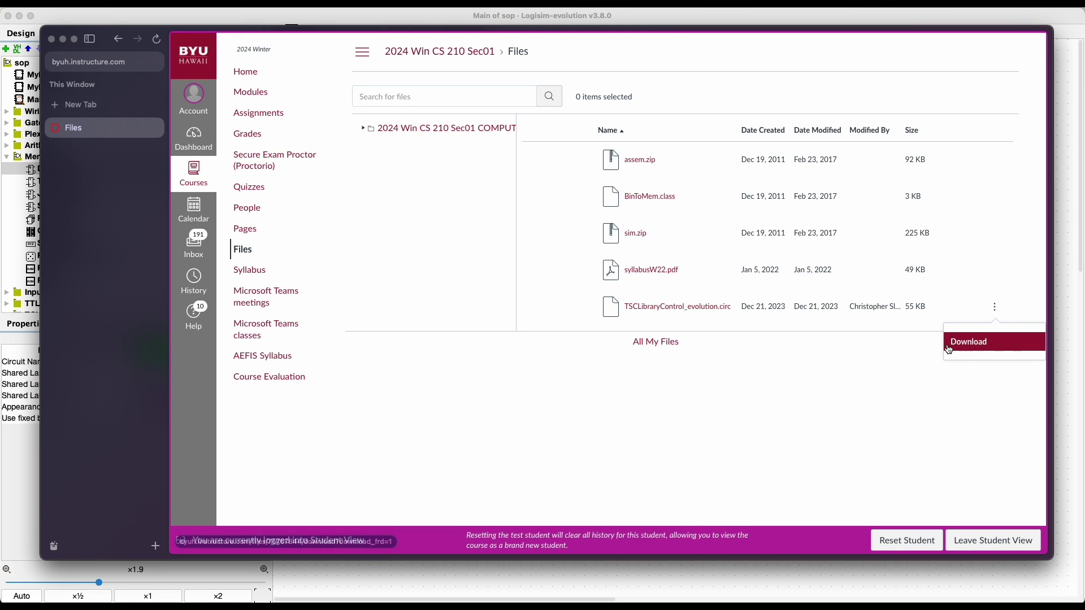
click(976, 343)
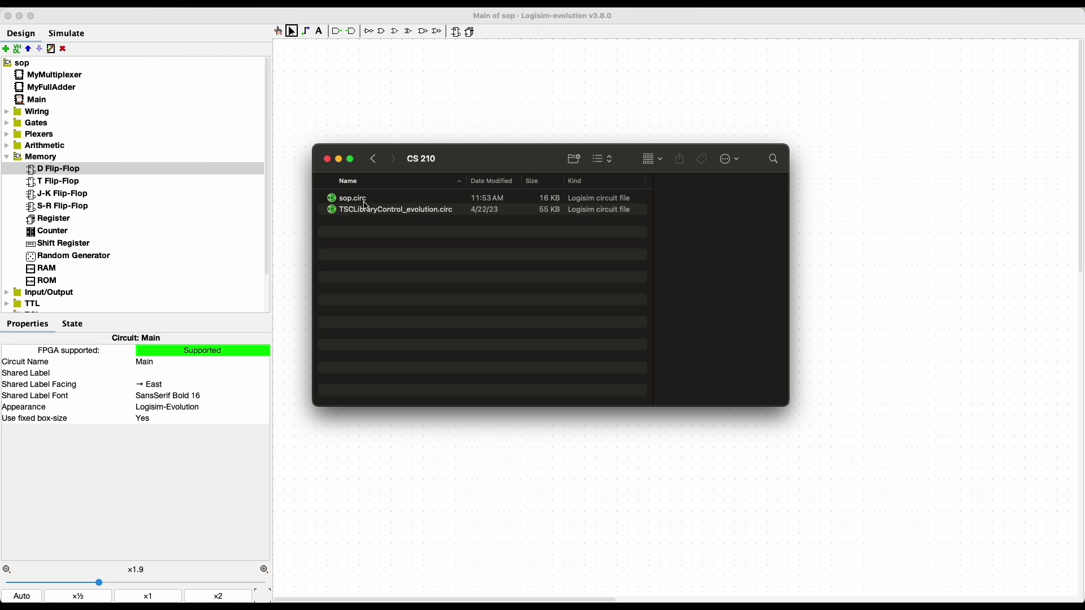
Back in Logisim-evolution, load TSCLibraryControl_evolution.circ from the CS 210 folder as a Logisim-evolution library and collapse the Memory library
click(373, 125)
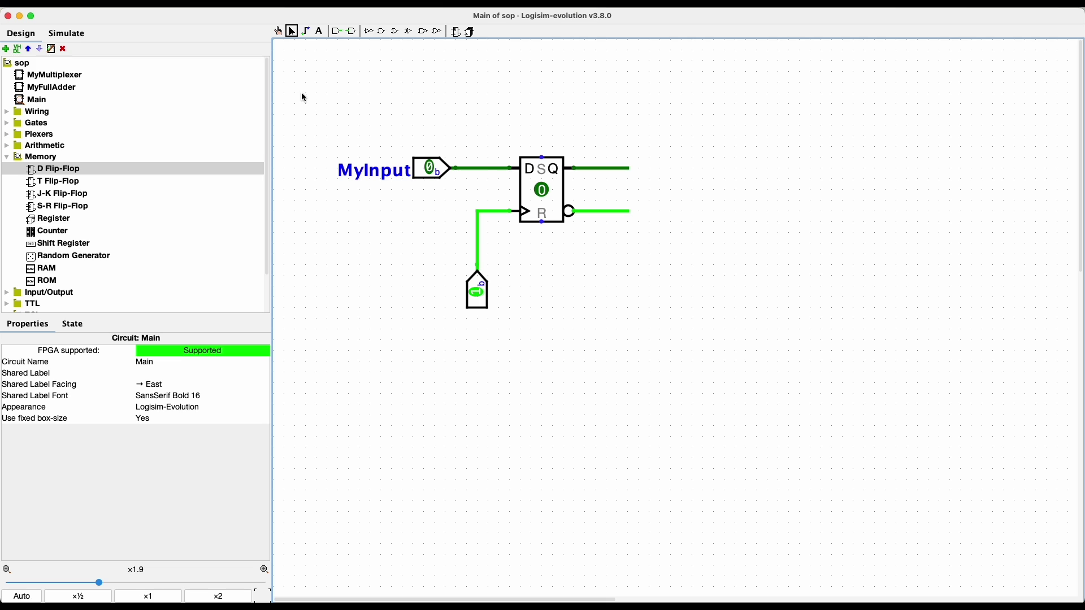
click(45, 102)
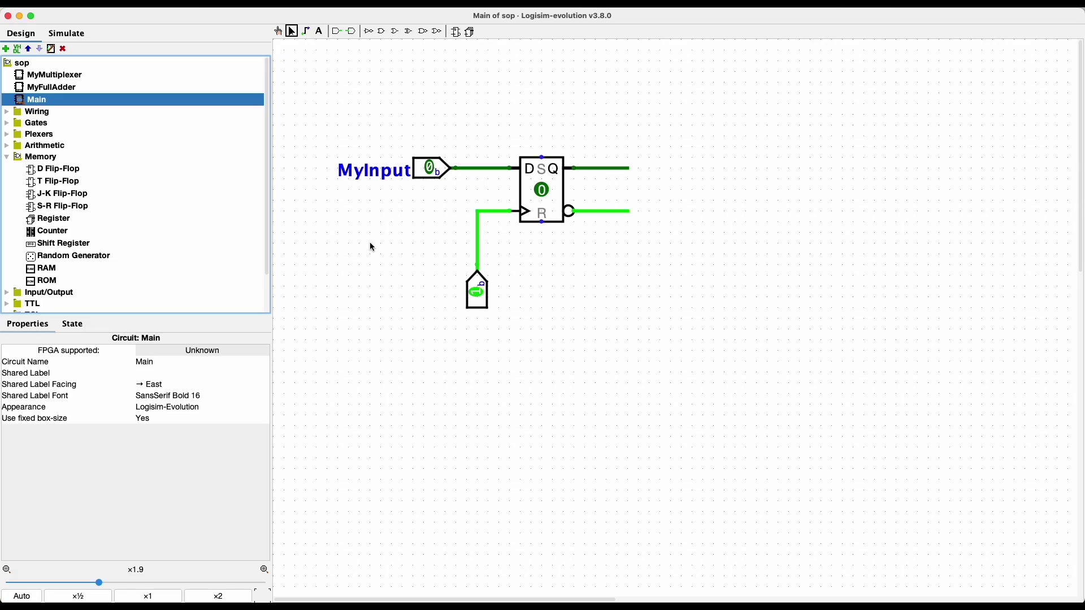
click(173, 9)
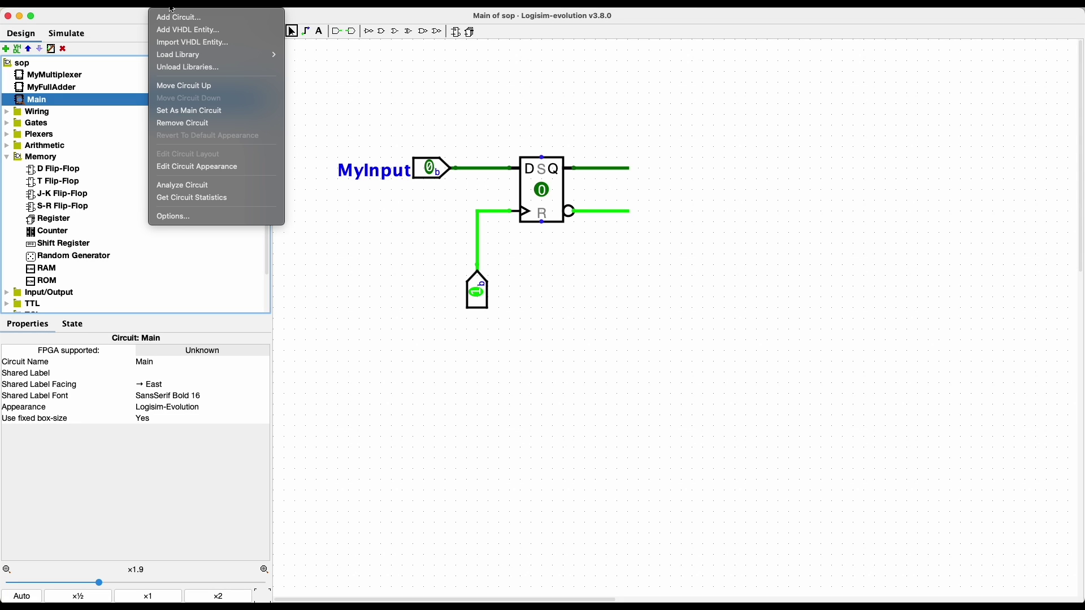
mouse_move(204, 58)
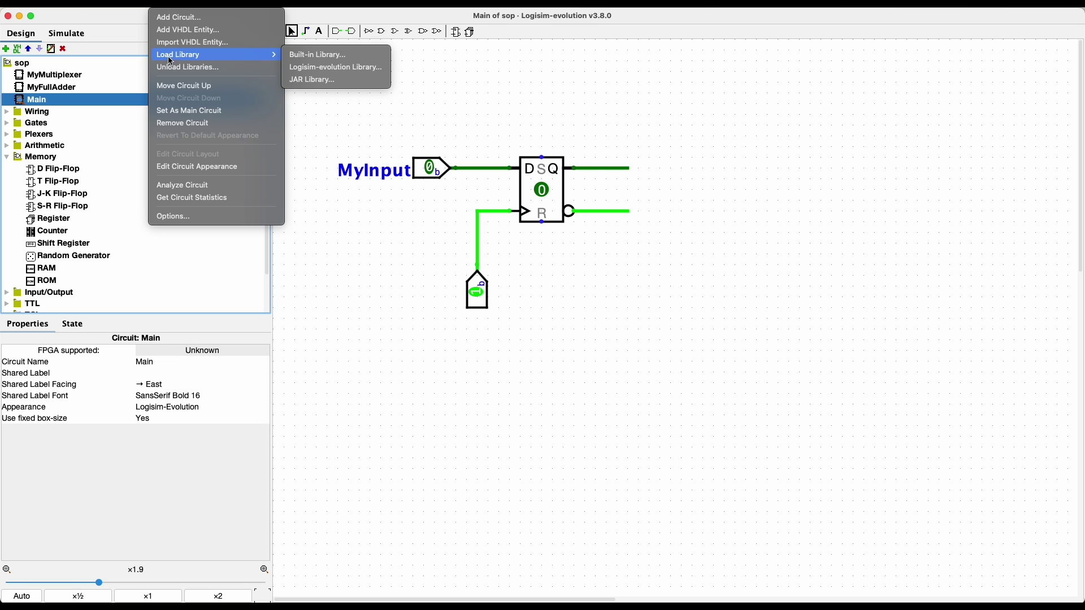
click(306, 72)
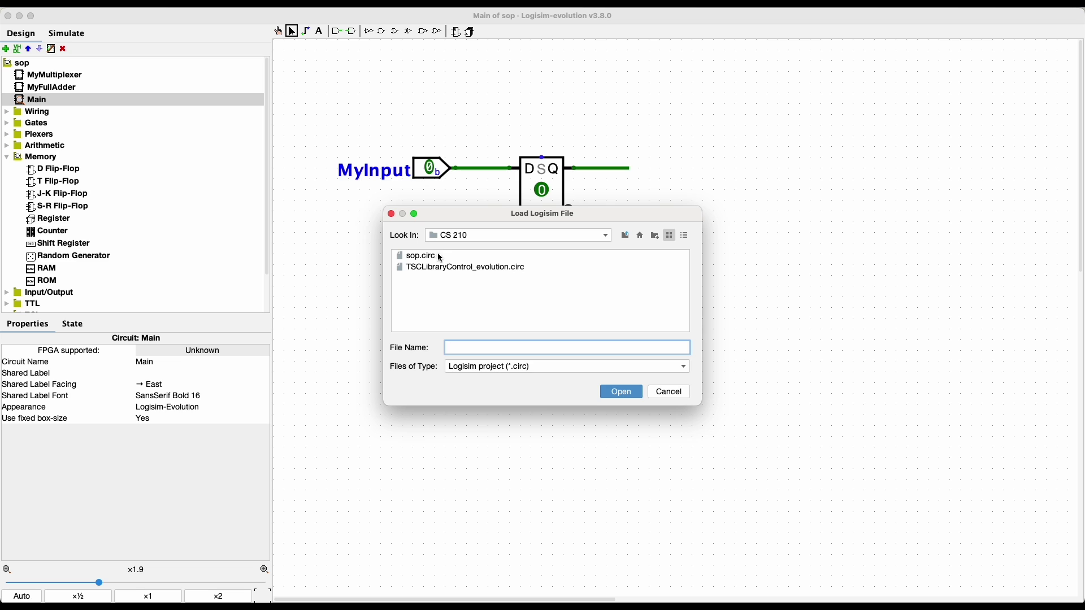
click(469, 267)
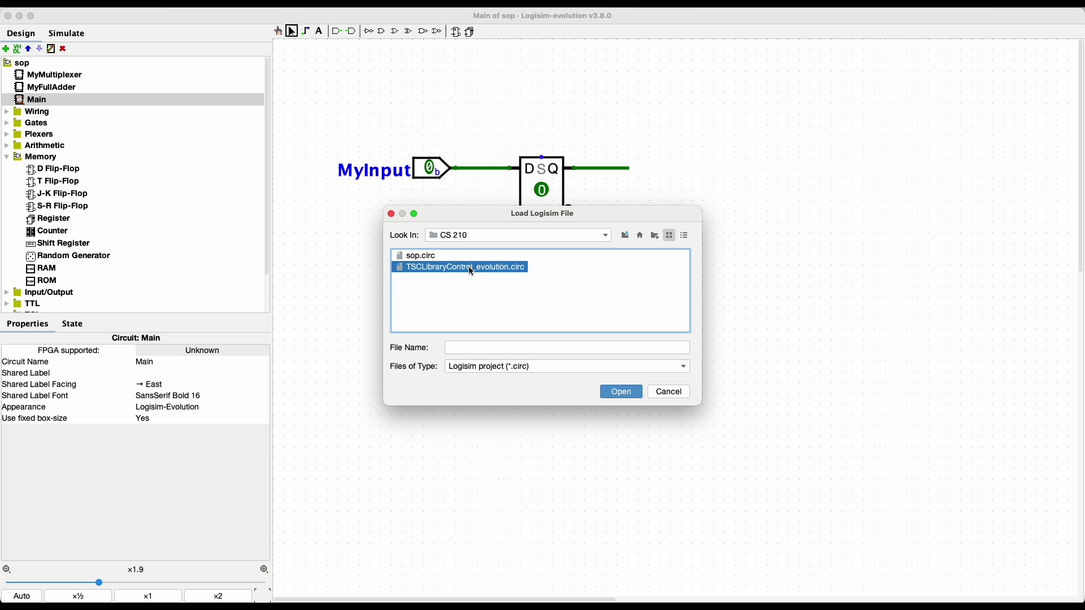
click(619, 392)
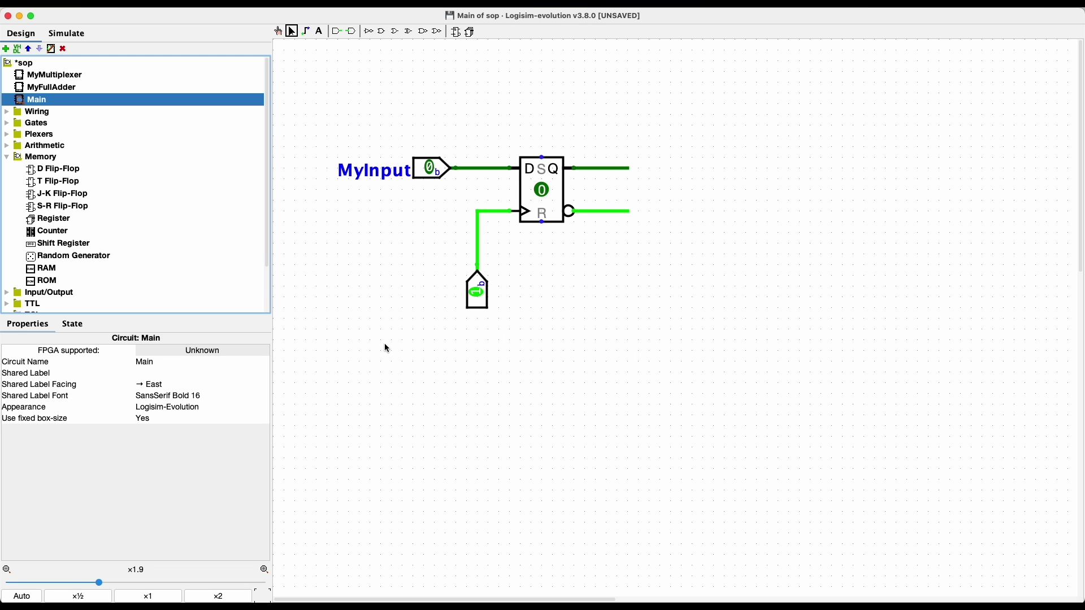
scroll(102, 243, down, 3)
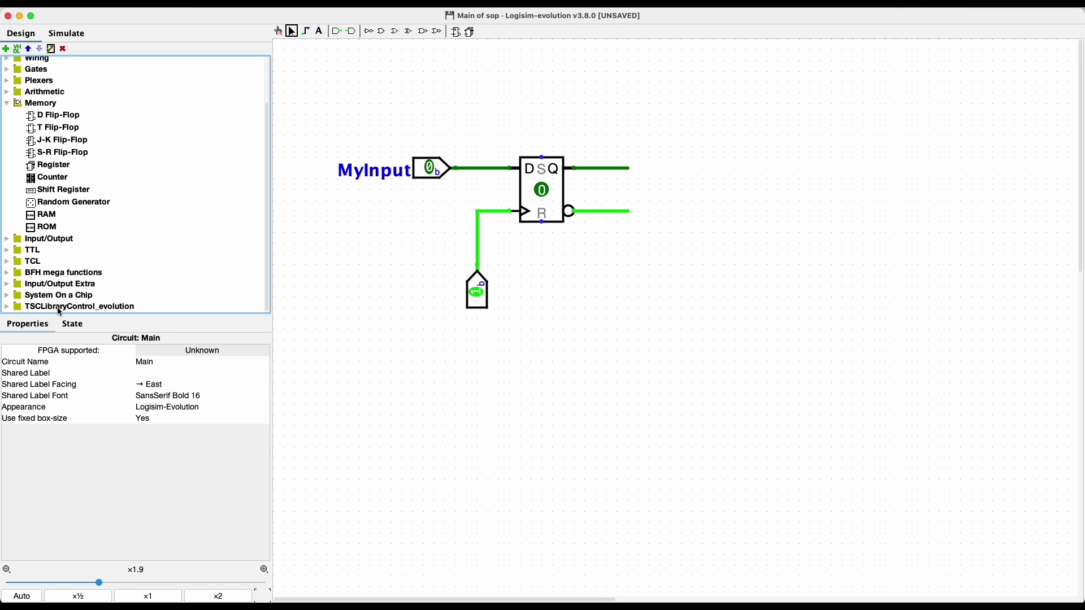
click(8, 104)
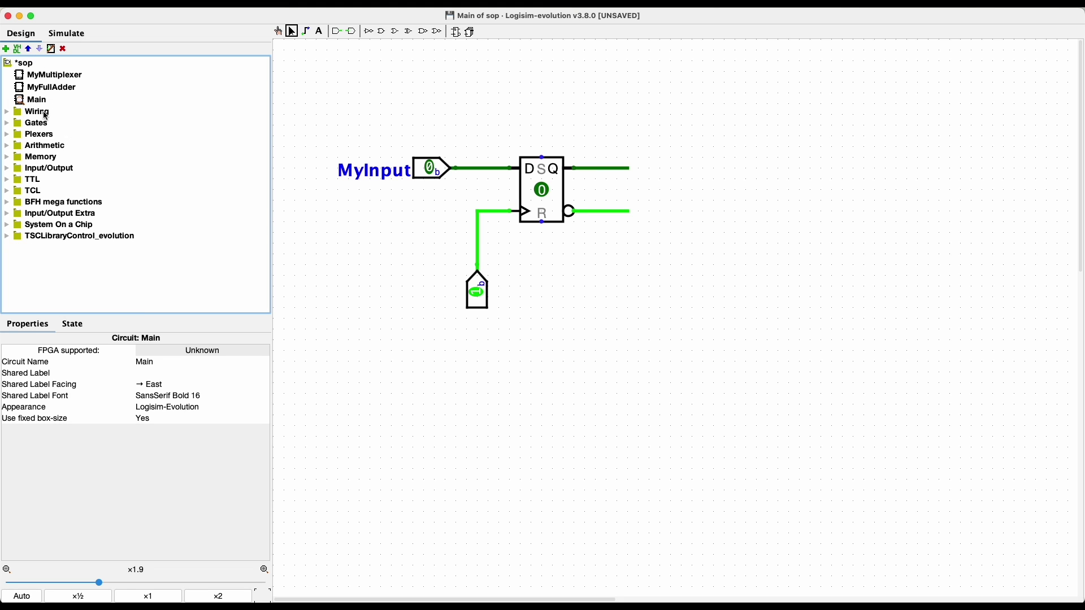
Switch to Finder and select TSCLibraryControl_evolution.circ in the CS 210 folder
key(super+Tab)
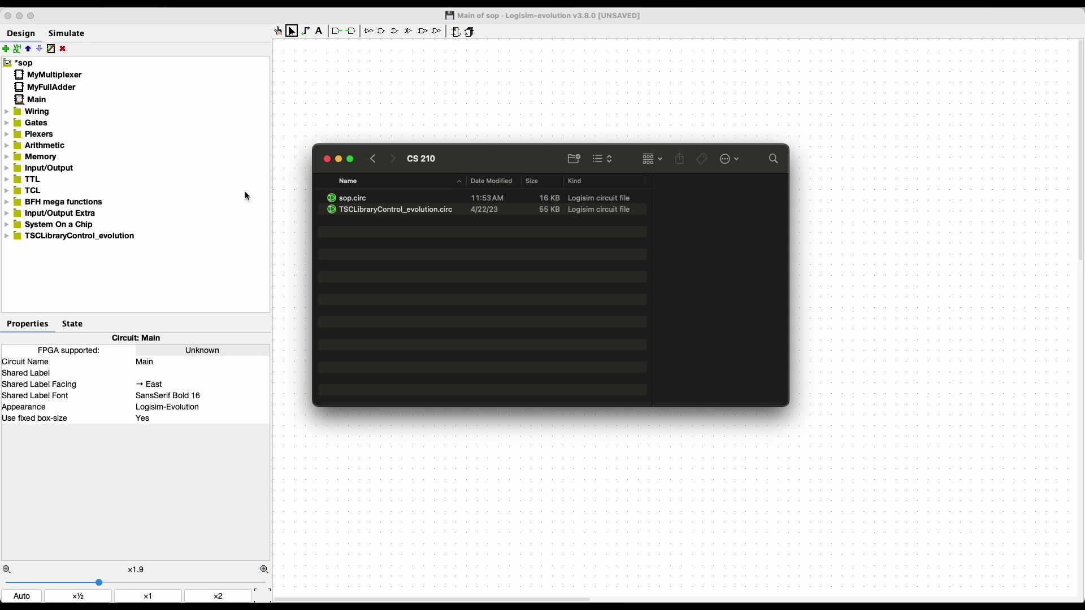
click(408, 217)
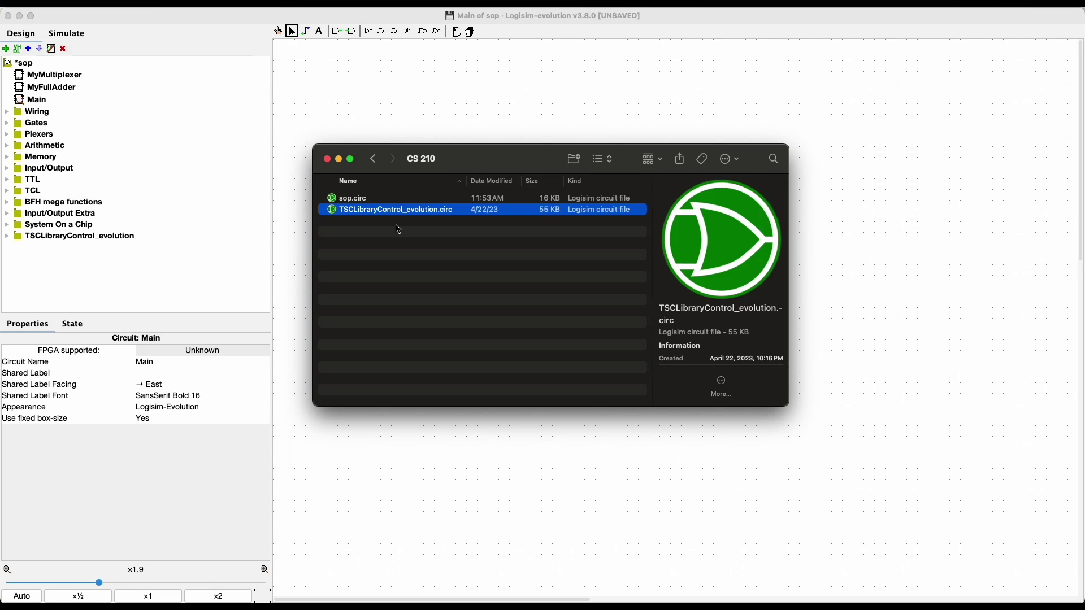
Back in Logisim-evolution, place a TSC_Register below the D flip-flop and draw short wires outward from its D and Q pins
key(Return)
click(7, 236)
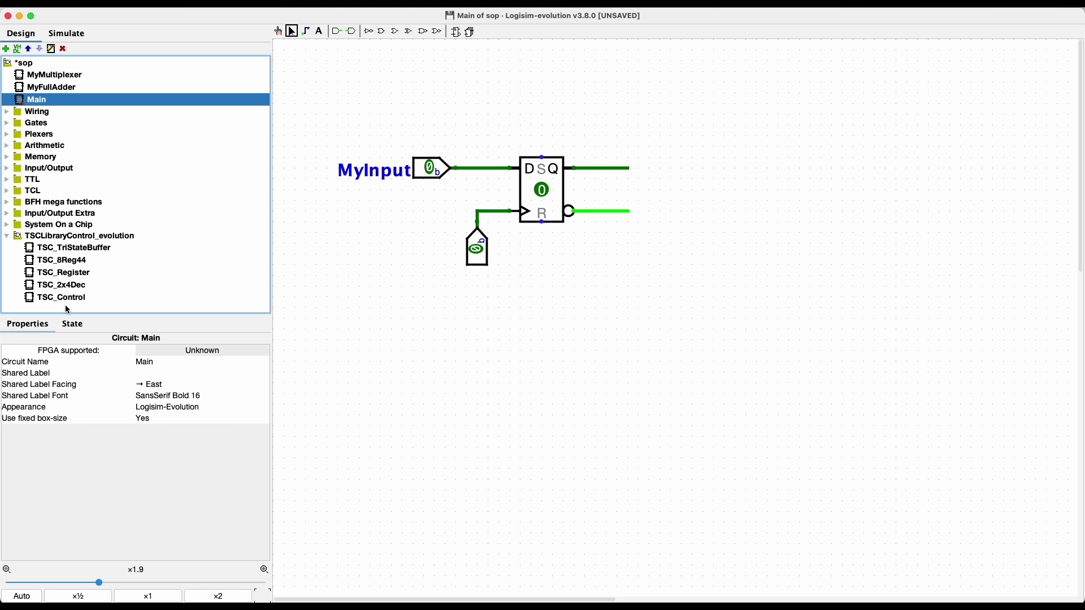
click(82, 274)
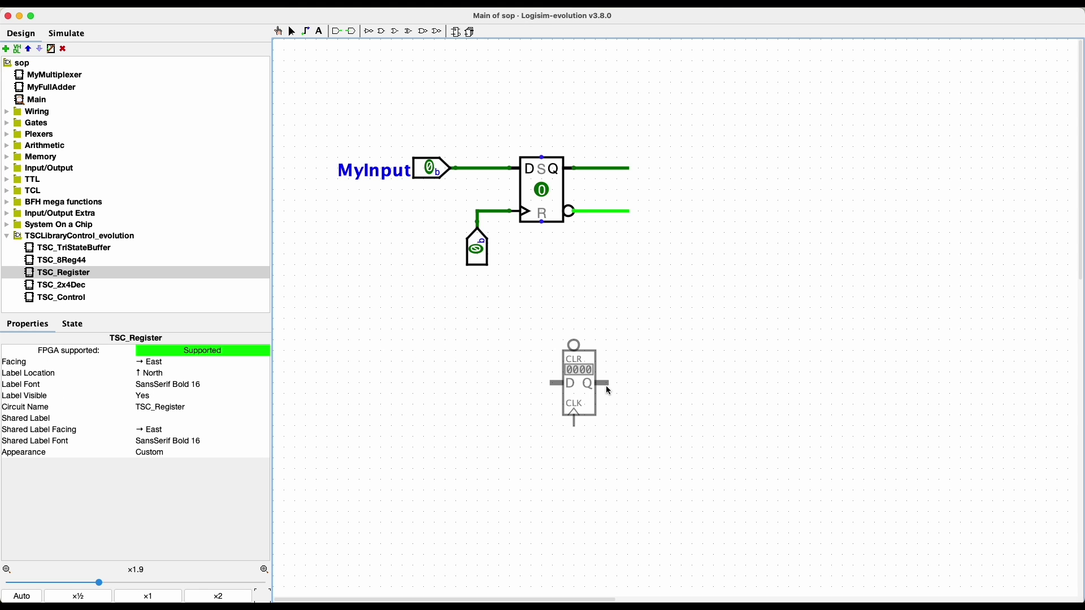
click(637, 353)
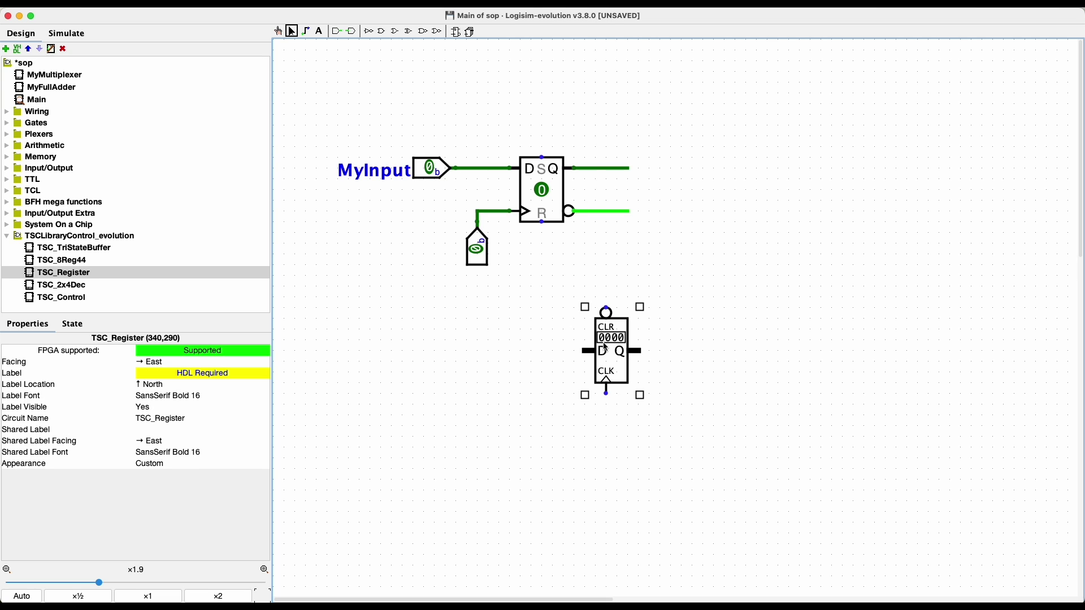
click(564, 353)
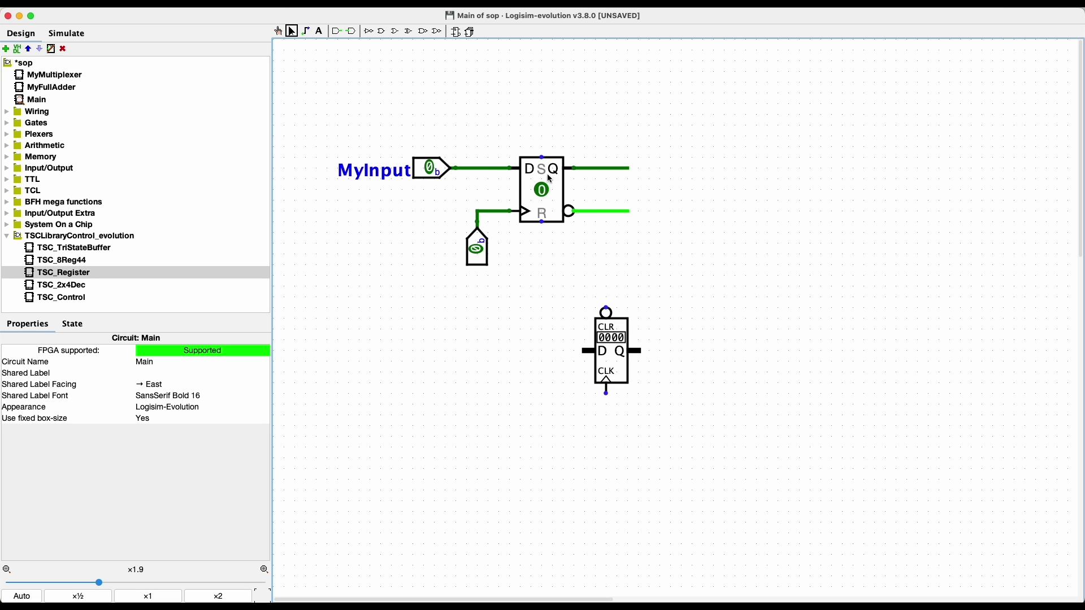
drag(641, 350, 683, 351)
drag(589, 350, 539, 354)
Place a second TSC_Register beside the first, rotate it to face west, and draw a short wire from its D input
click(74, 277)
click(453, 373)
key(ctrl+r)
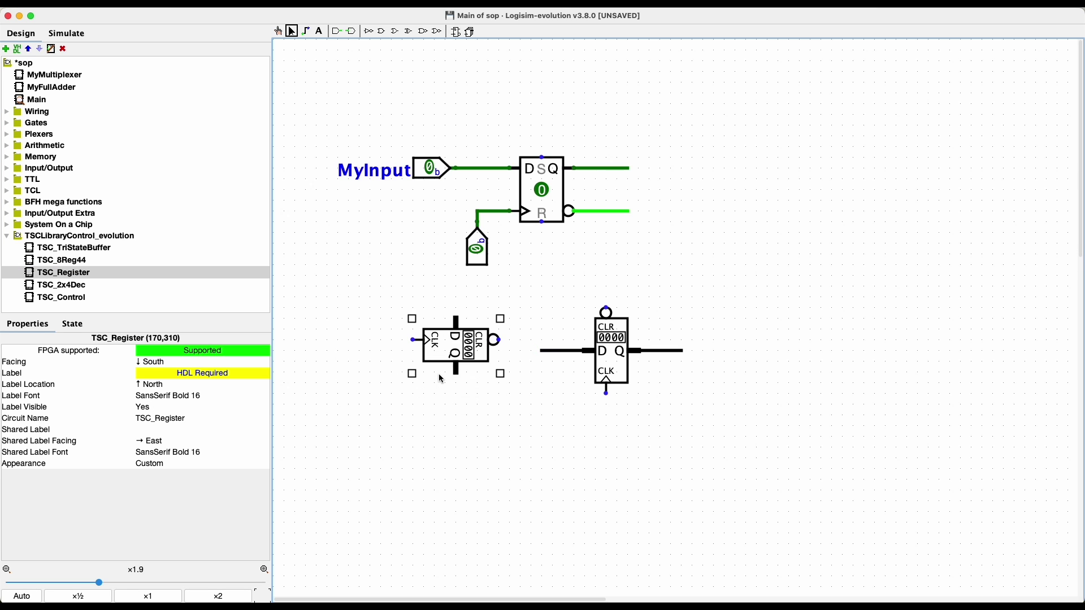
key(ctrl+r)
mouse_move(480, 366)
mouse_down()
mouse_move(424, 366)
mouse_move(477, 372)
mouse_up()
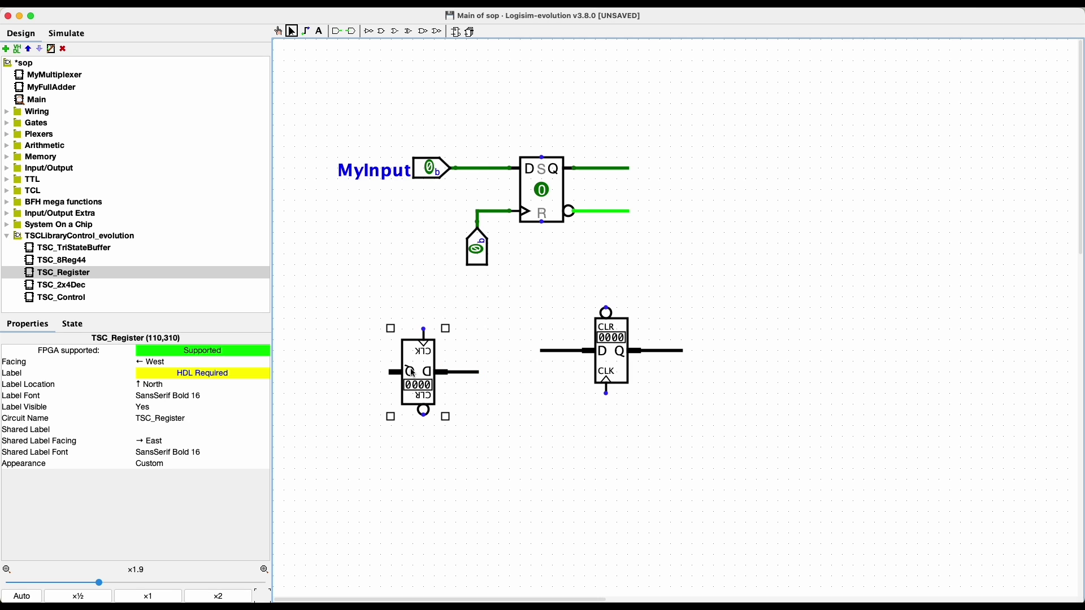
Delete the west-facing TSC_Register together with its wire
drag(360, 375, 360, 374)
drag(342, 307, 486, 430)
key(Delete)
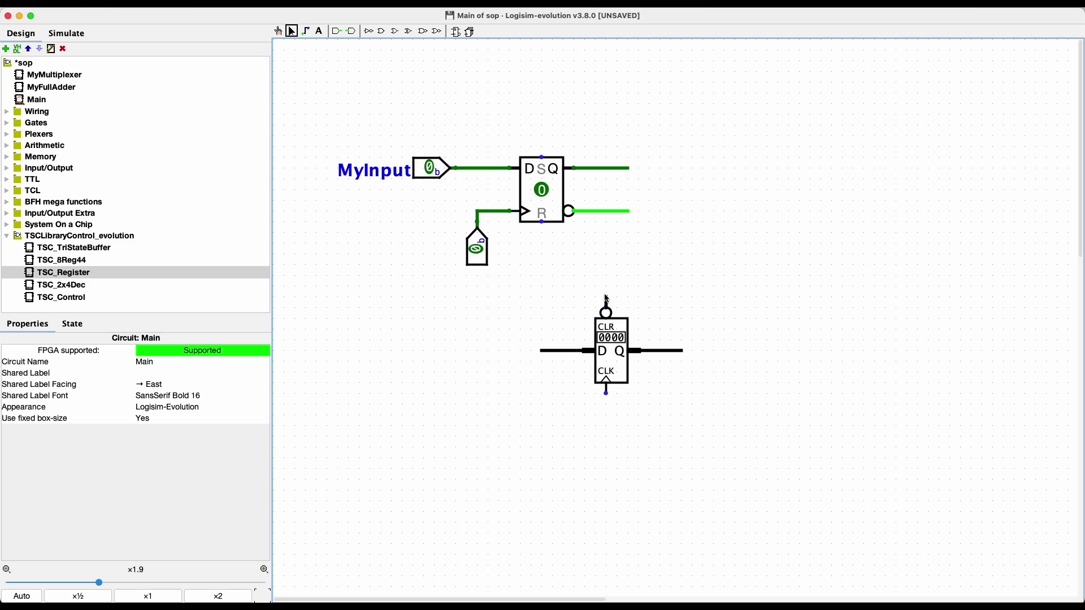
Draw a short vertical wire upward from the remaining register's CLR input
drag(607, 291, 609, 319)
mouse_move(607, 315)
mouse_down()
mouse_move(606, 304)
mouse_move(610, 343)
mouse_move(610, 333)
mouse_up()
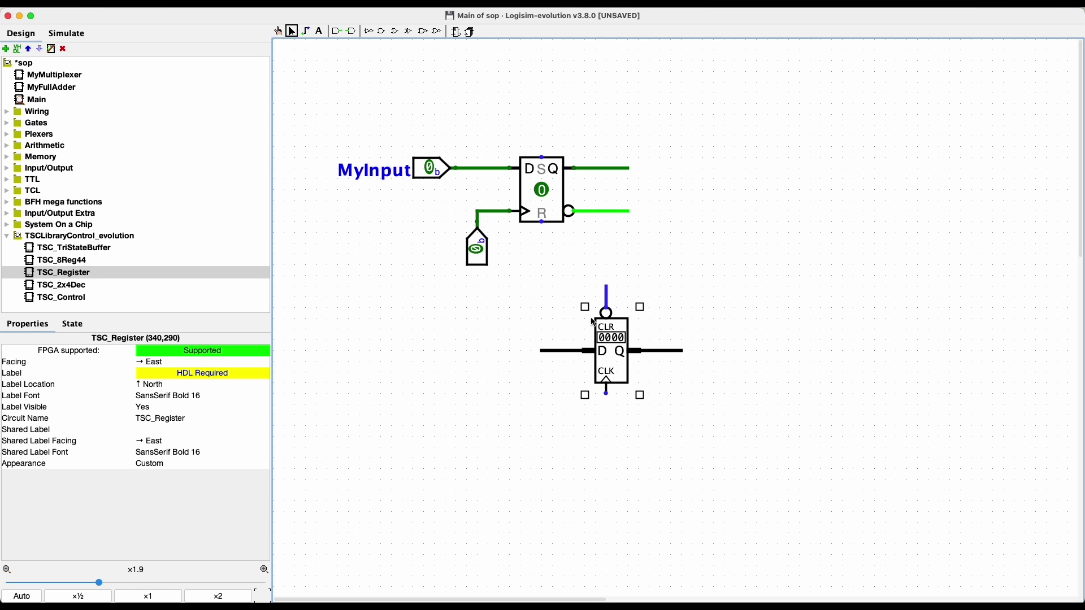
click(516, 325)
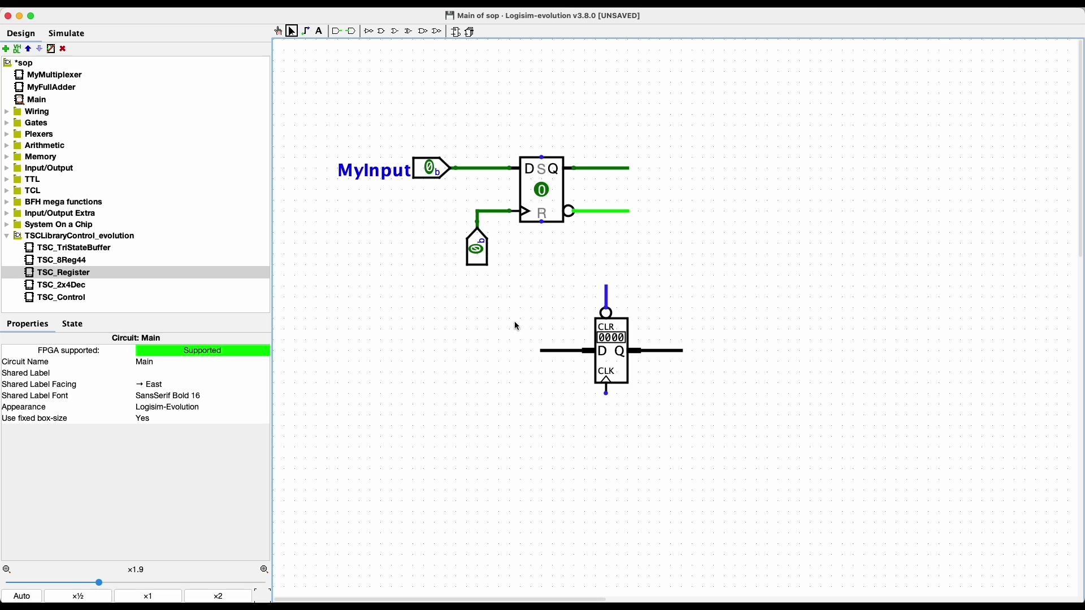
Place an east-facing input pin on the register's D wire with 16 data bits and Binary radix
click(337, 32)
key(Right)
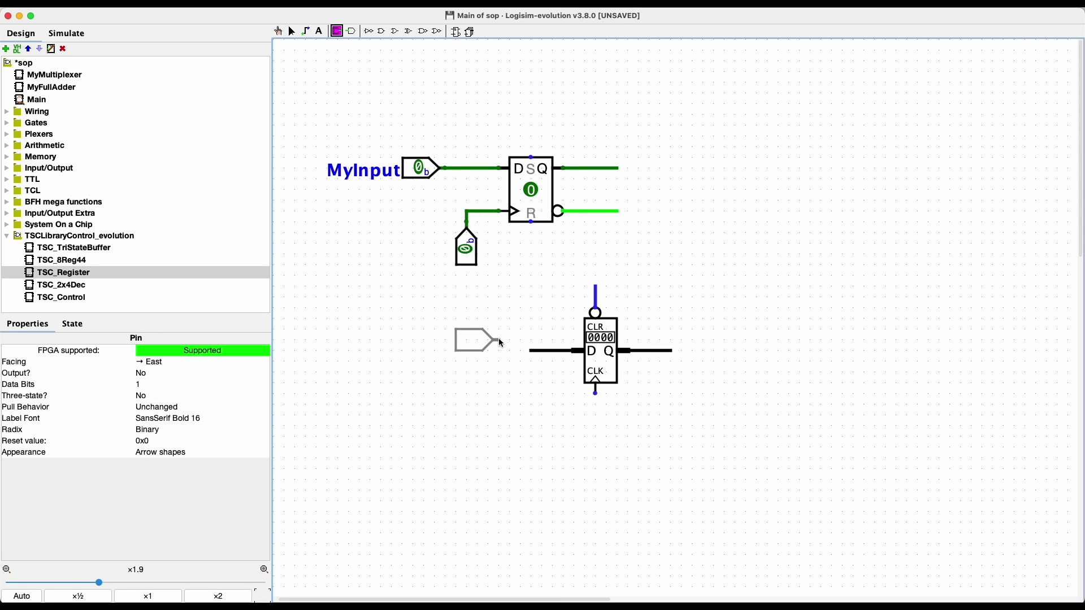
click(529, 352)
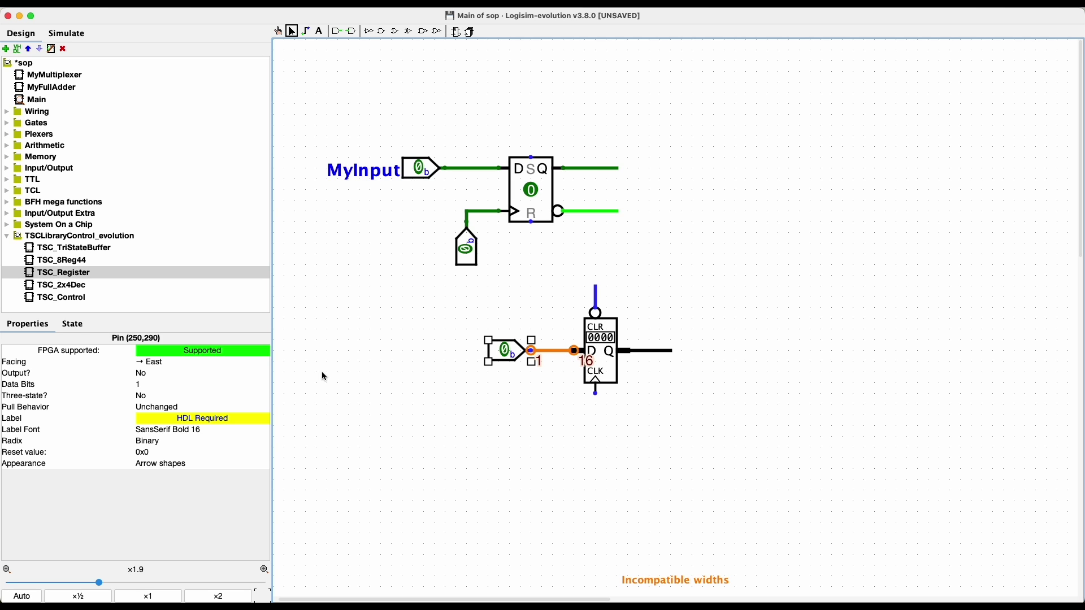
click(173, 386)
key(Return)
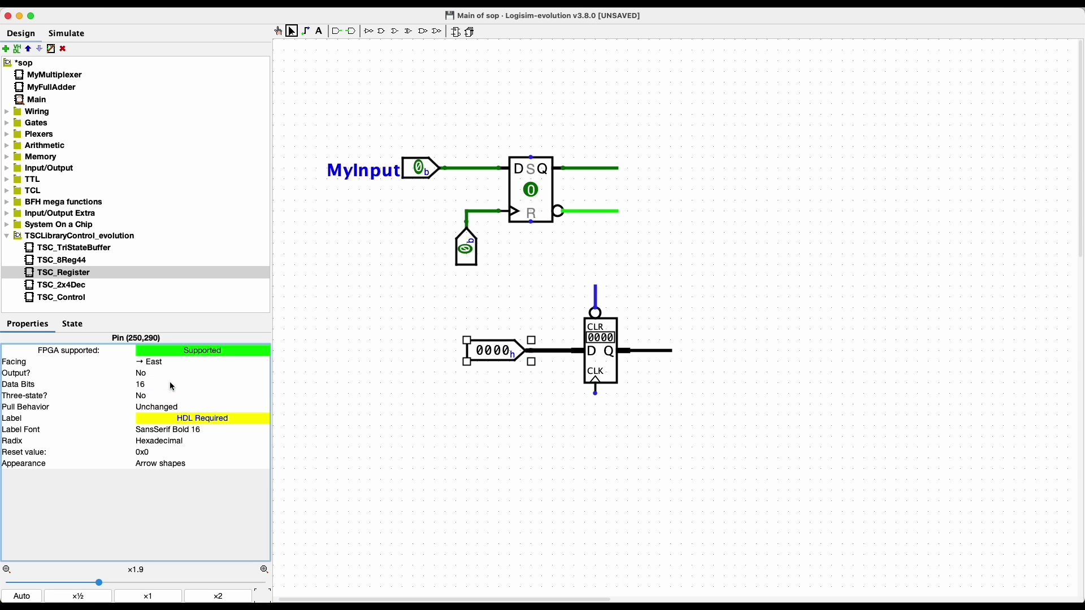
click(158, 446)
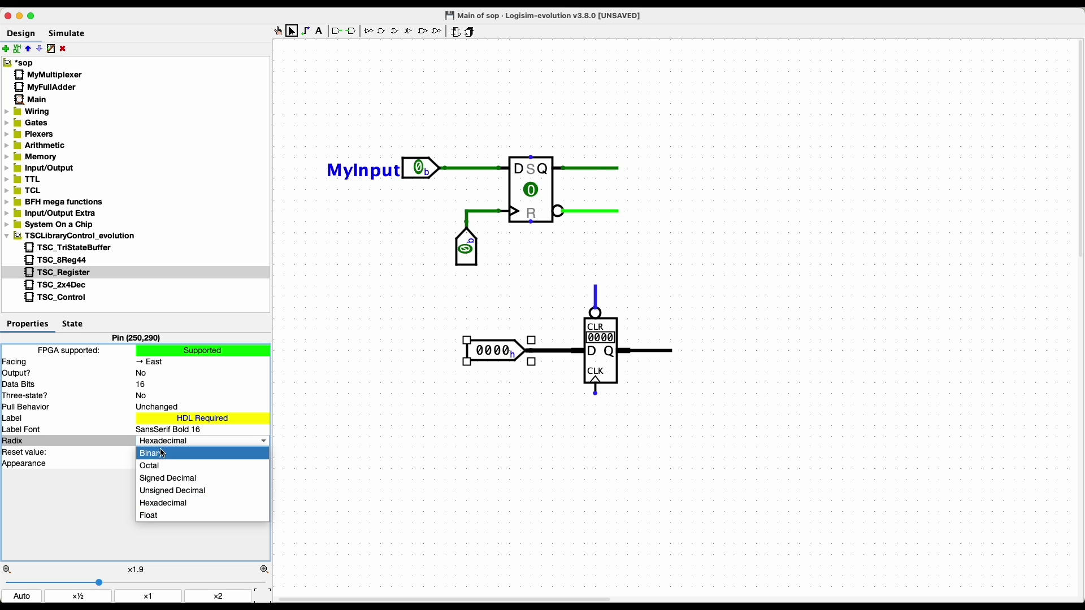
click(160, 451)
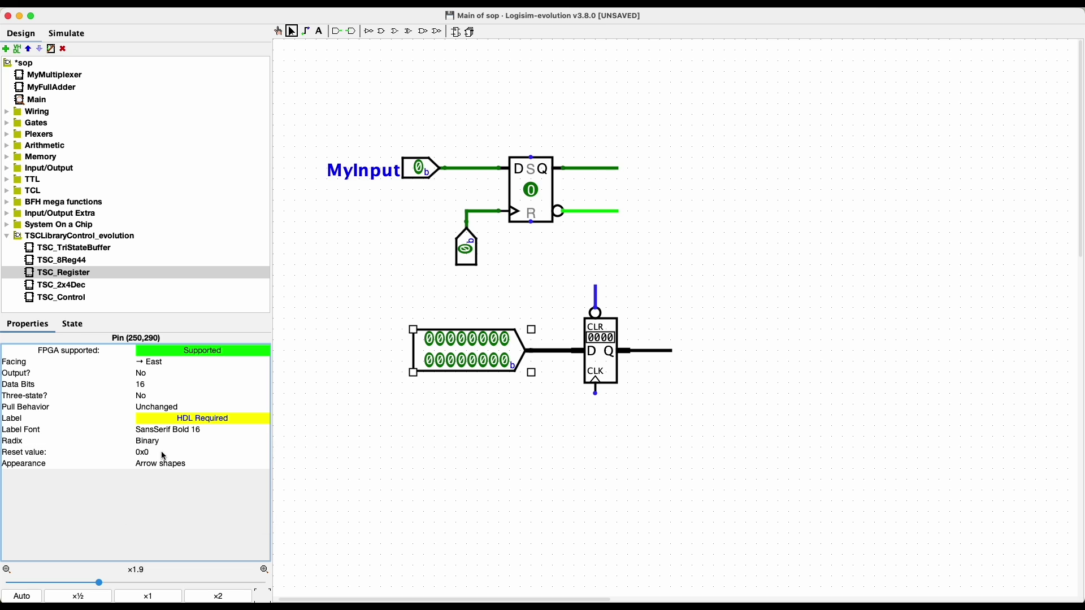
Place a west-facing probe at the end of the register's Q wire and set its radix to Binary
click(7, 111)
click(47, 149)
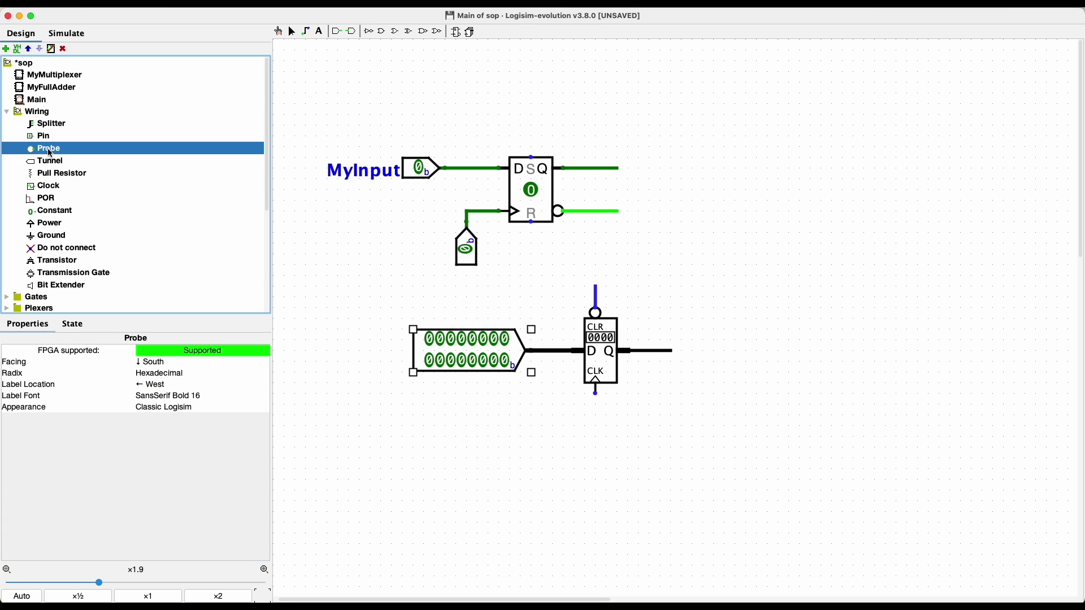
key(Left)
click(682, 351)
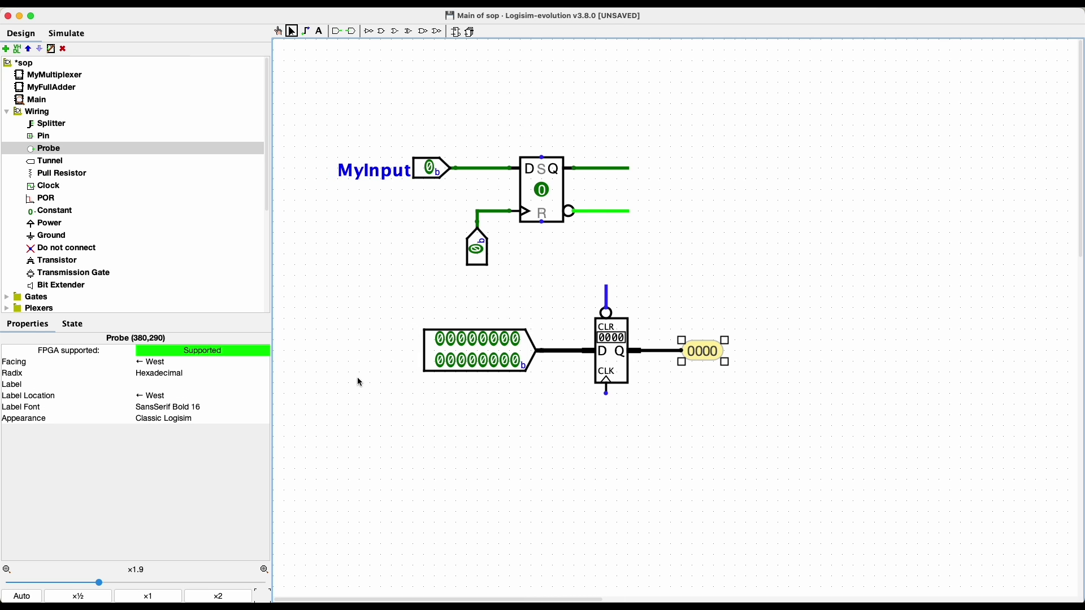
click(167, 375)
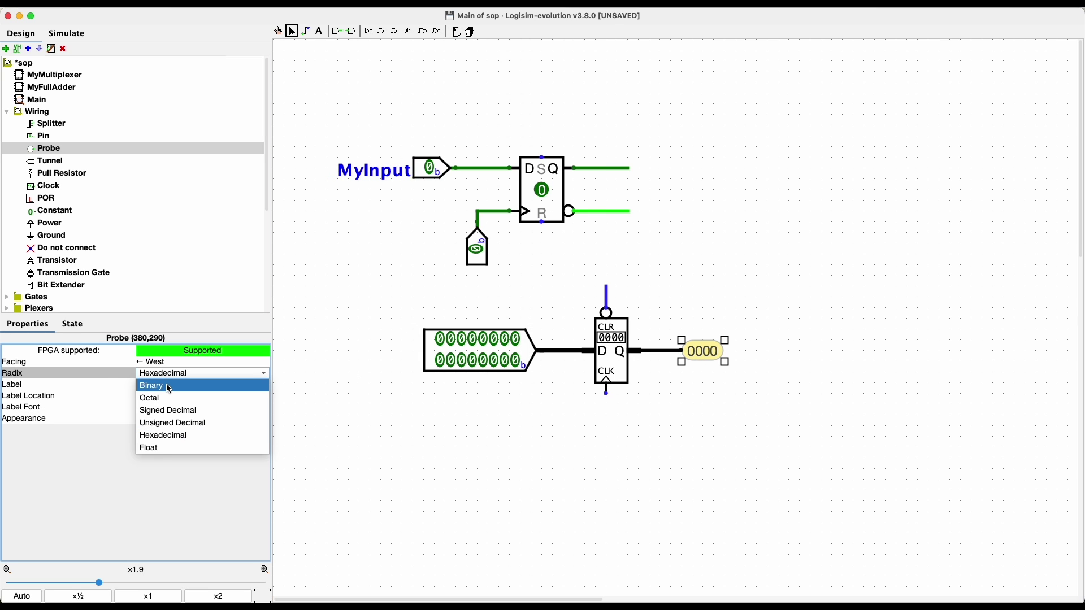
click(169, 387)
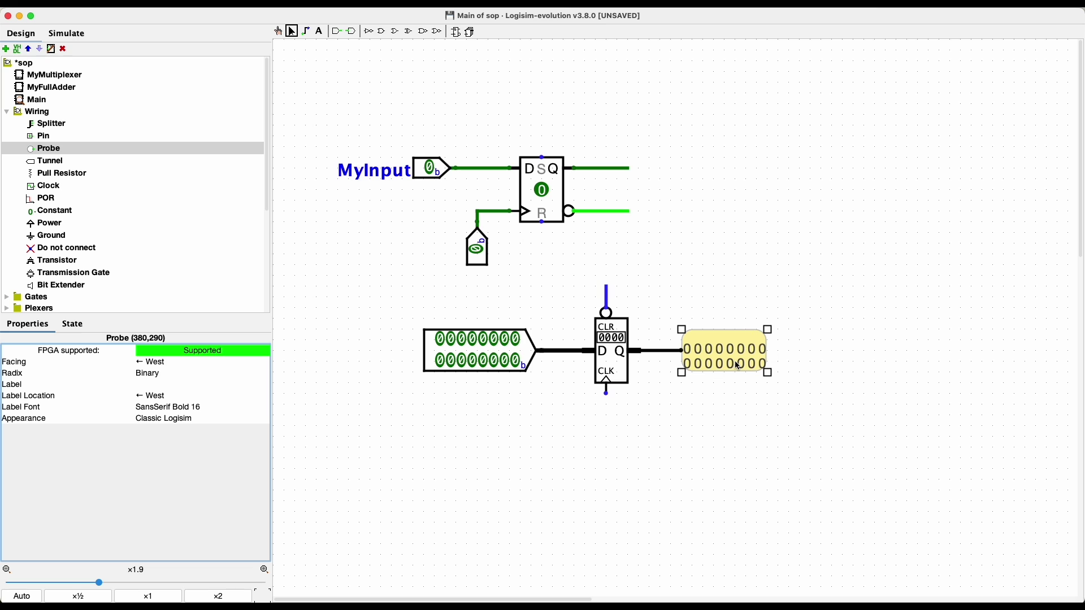
Place a south-facing input pin on the register's CLR wire and a north-facing input pin on its CLK input
click(337, 31)
scroll(596, 247, down, 1)
click(606, 272)
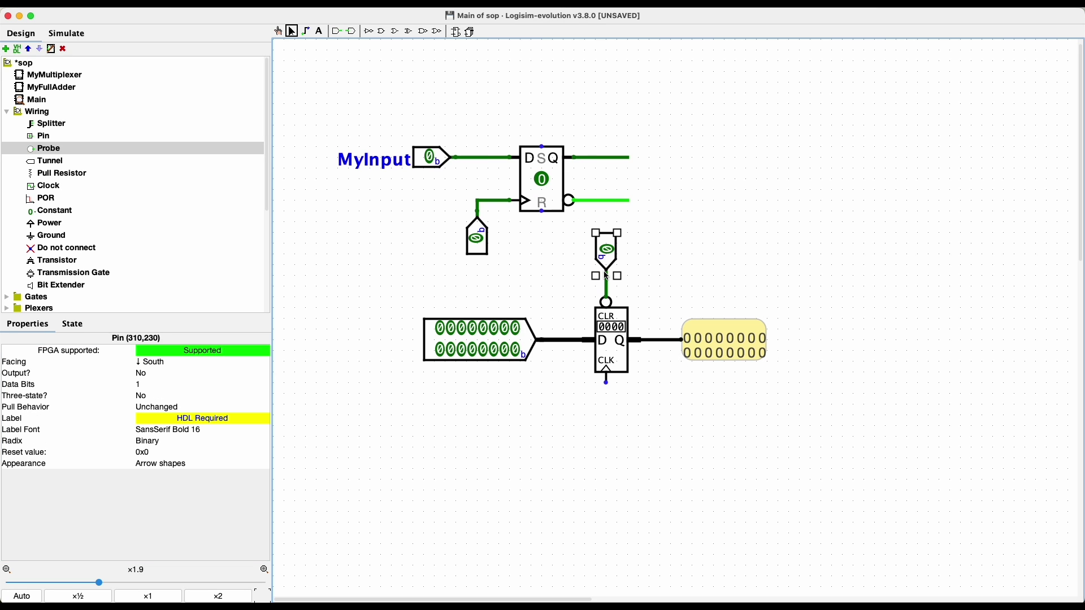
click(335, 32)
scroll(571, 435, up, 1)
key(Up)
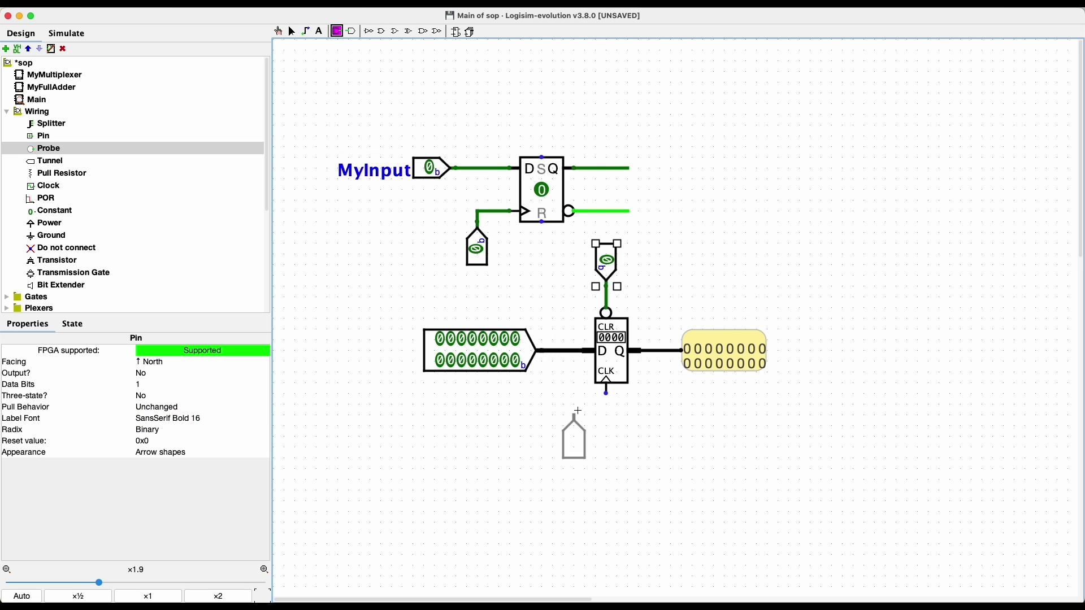
click(610, 399)
Move the CLR pin down closer to the register
click(600, 279)
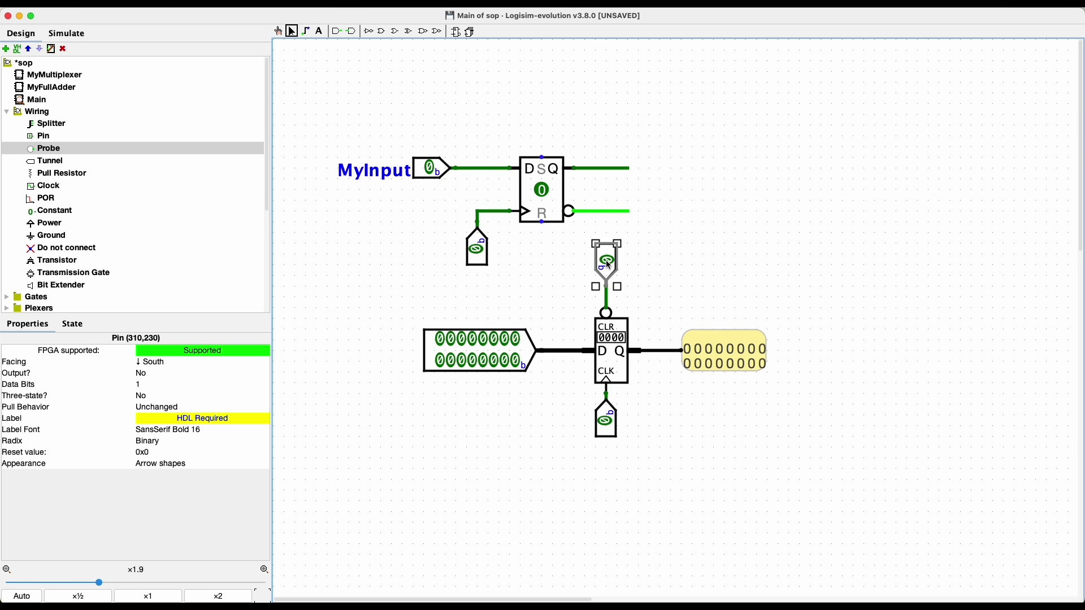
drag(605, 261, 594, 306)
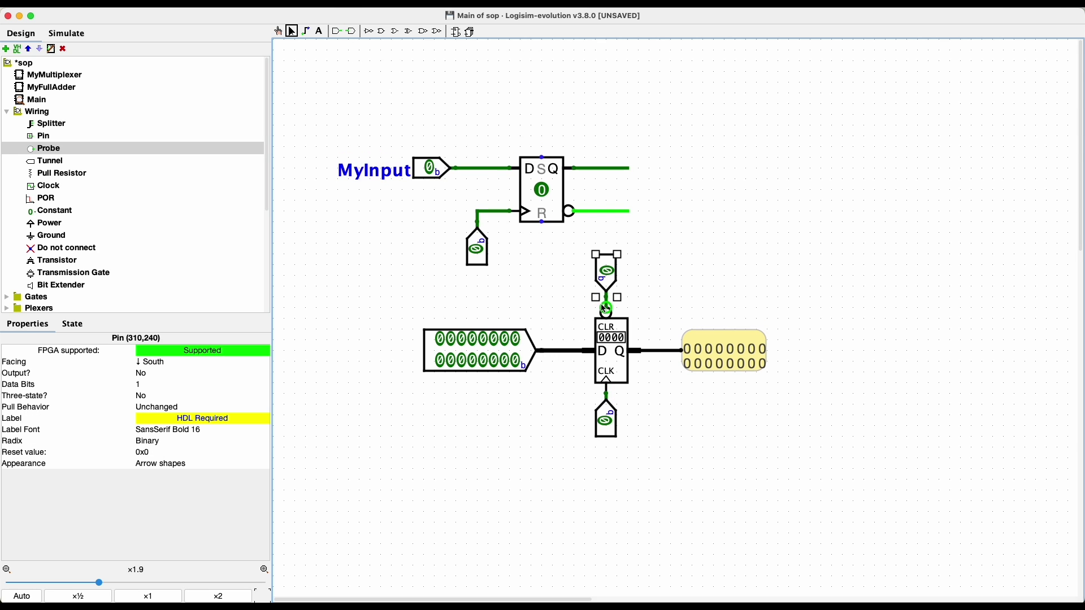
click(587, 312)
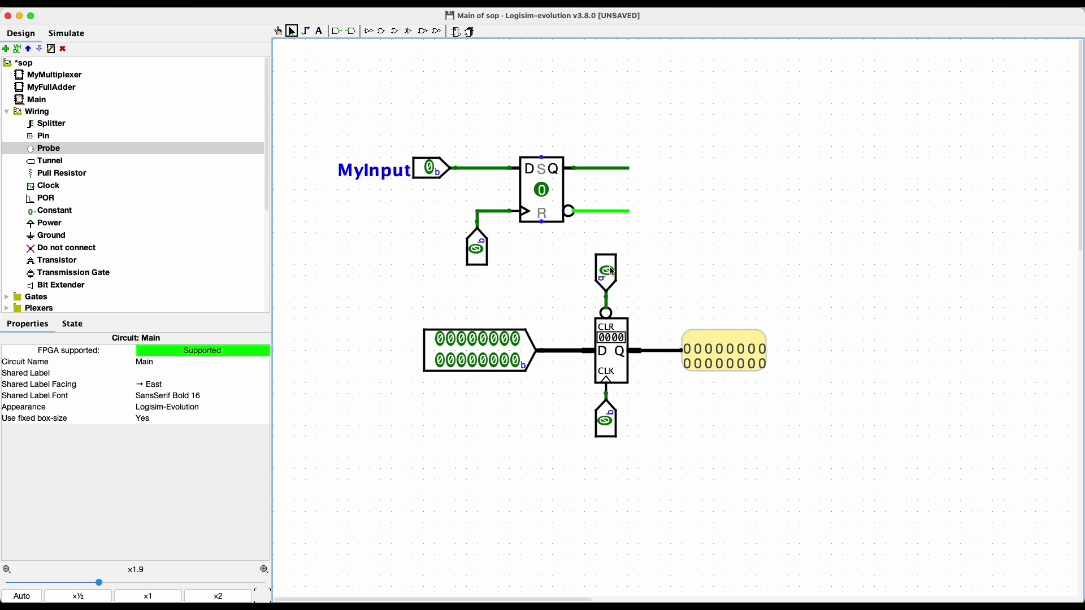
click(277, 31)
click(473, 361)
click(505, 341)
click(461, 340)
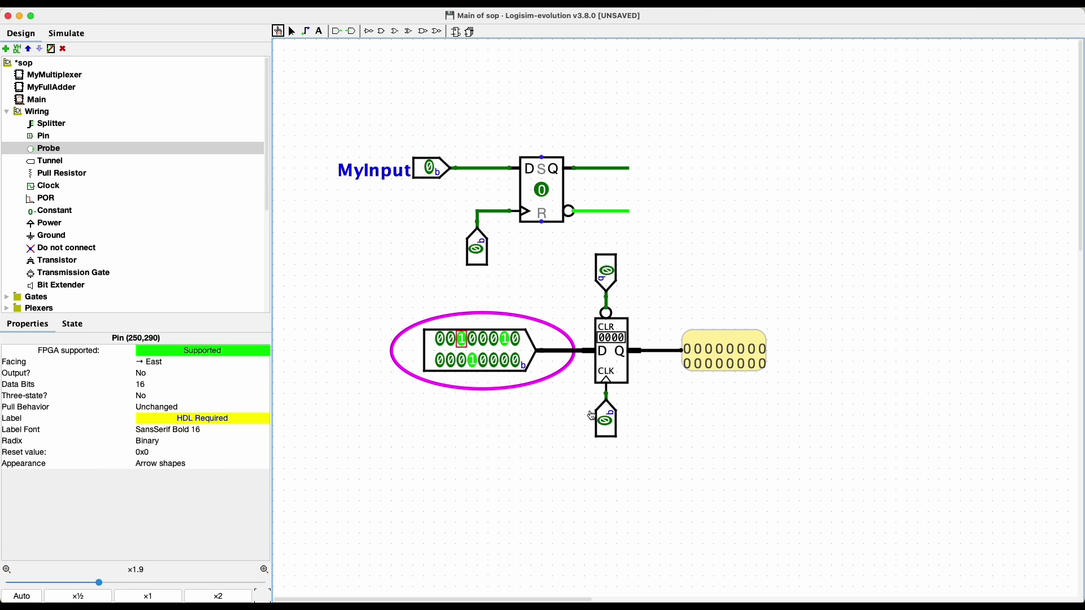
click(605, 420)
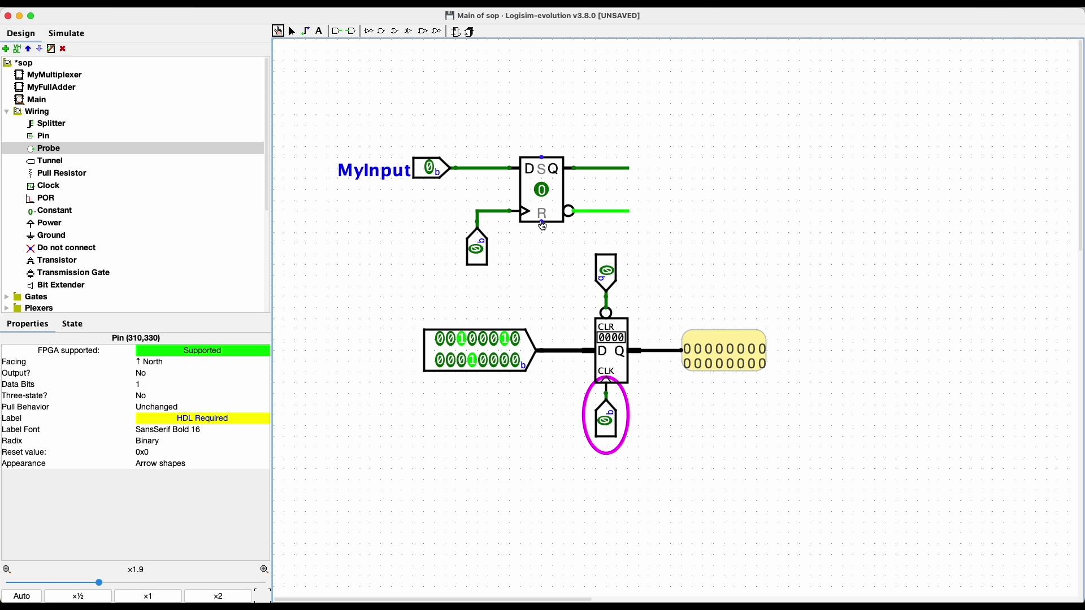
mouse_move(543, 225)
click(609, 278)
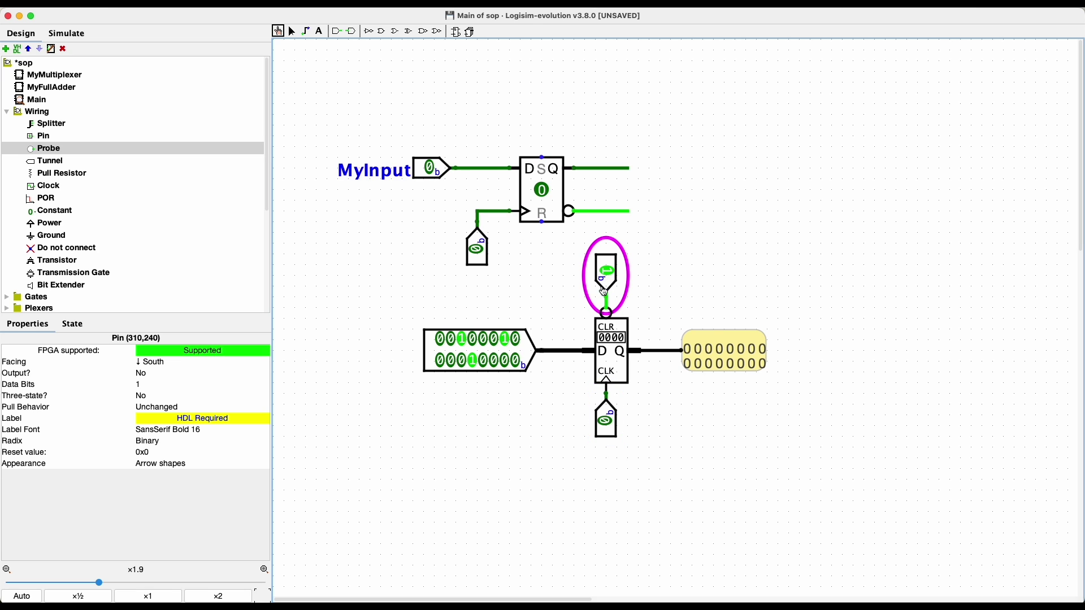
click(512, 363)
click(505, 364)
click(484, 362)
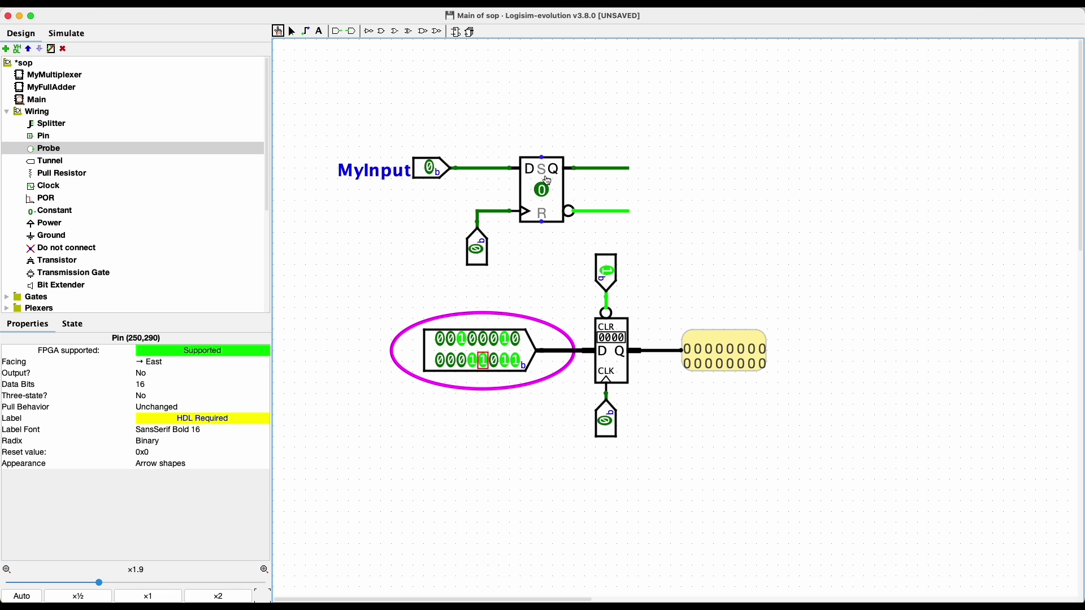
click(607, 424)
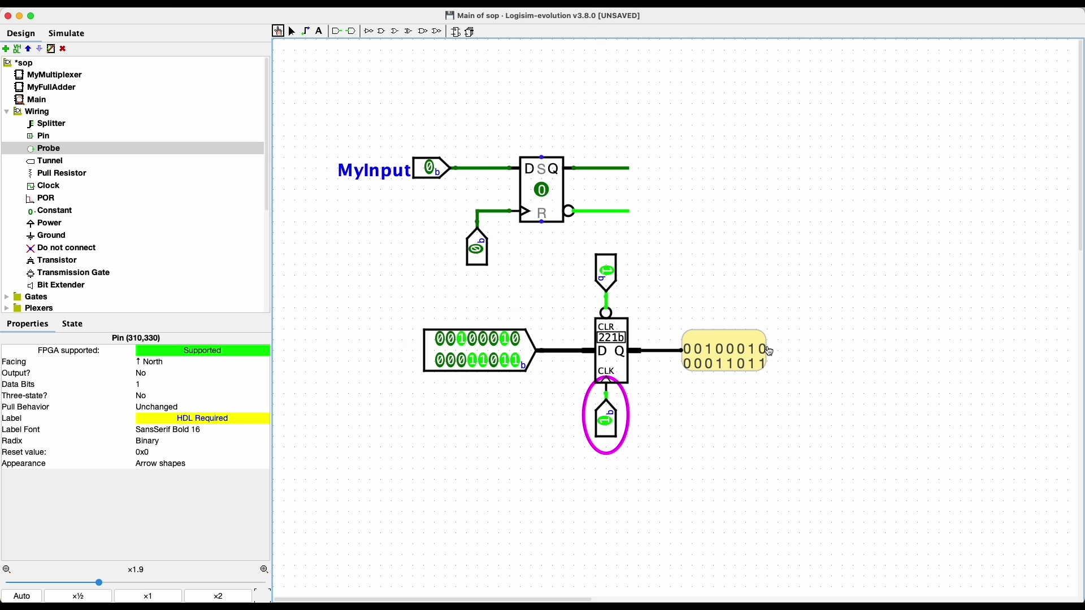
click(473, 345)
click(484, 345)
click(495, 346)
click(443, 366)
click(492, 363)
click(512, 340)
click(494, 340)
click(473, 340)
click(473, 361)
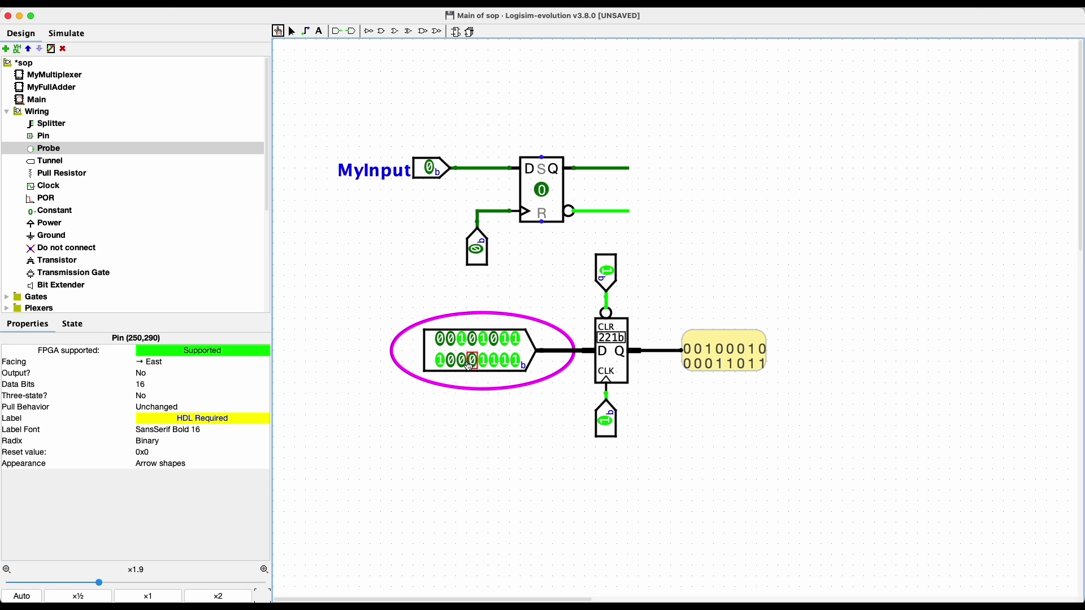
click(606, 420)
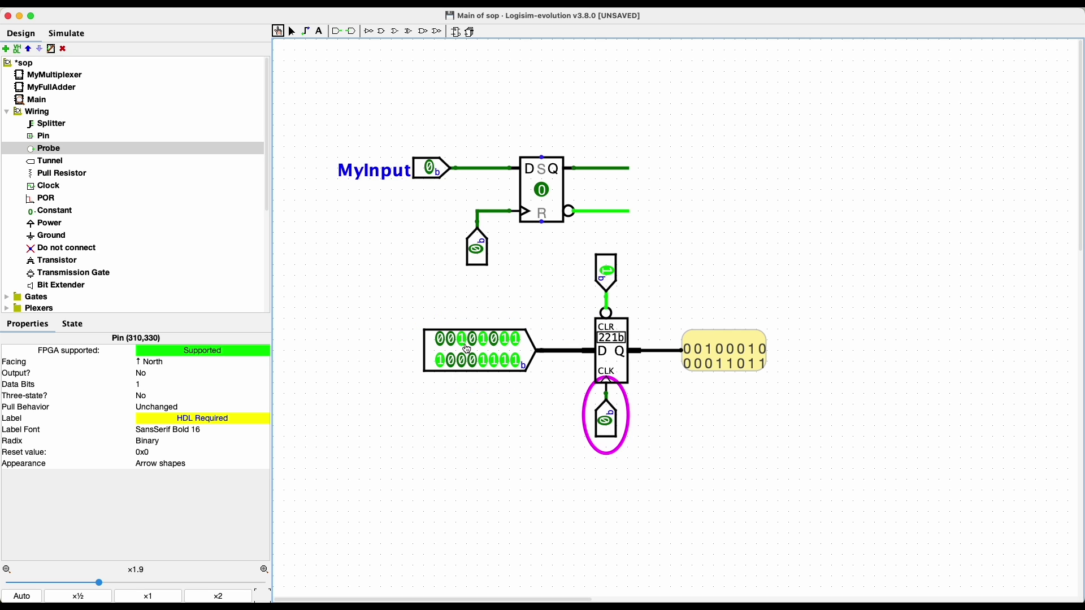
click(466, 362)
click(493, 339)
click(514, 362)
click(473, 362)
click(515, 361)
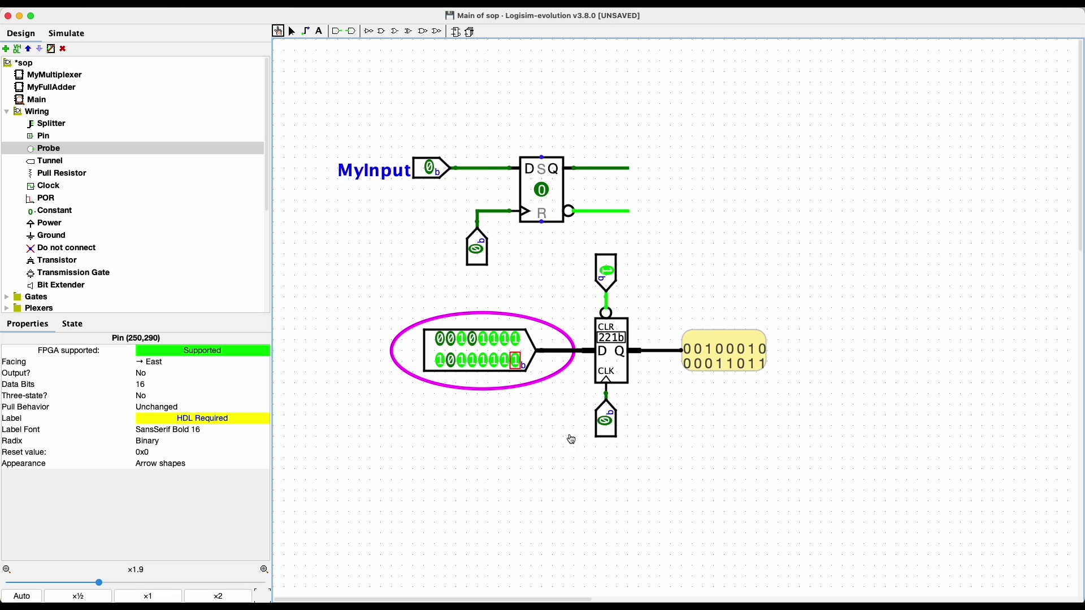
click(605, 422)
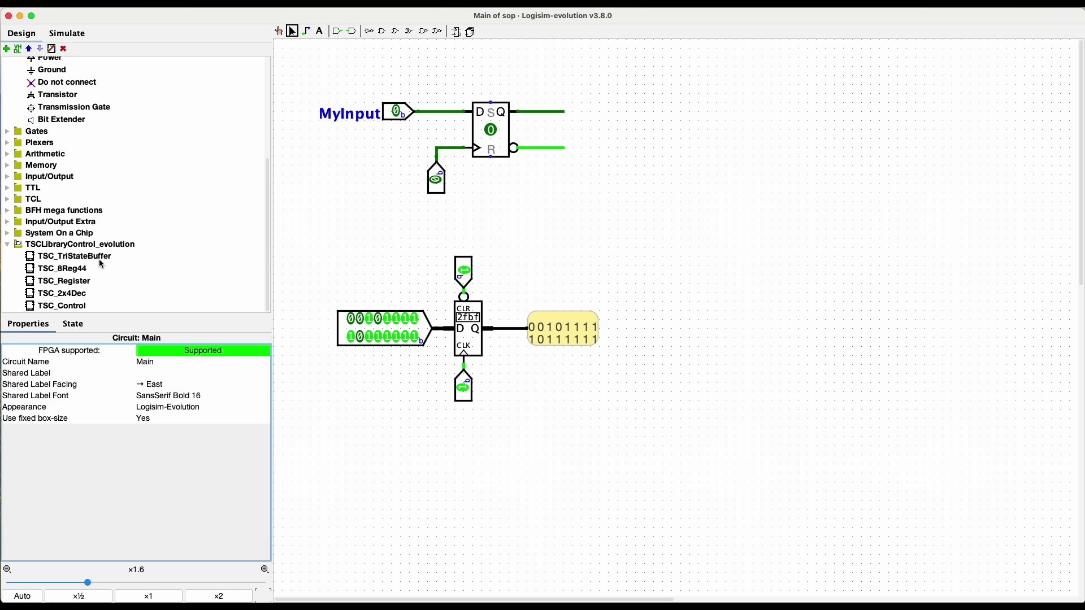
Place a TSC_TriStateBuffer from the TSCLibraryControl_evolution library up and to the right of the register
click(79, 259)
click(680, 232)
click(653, 282)
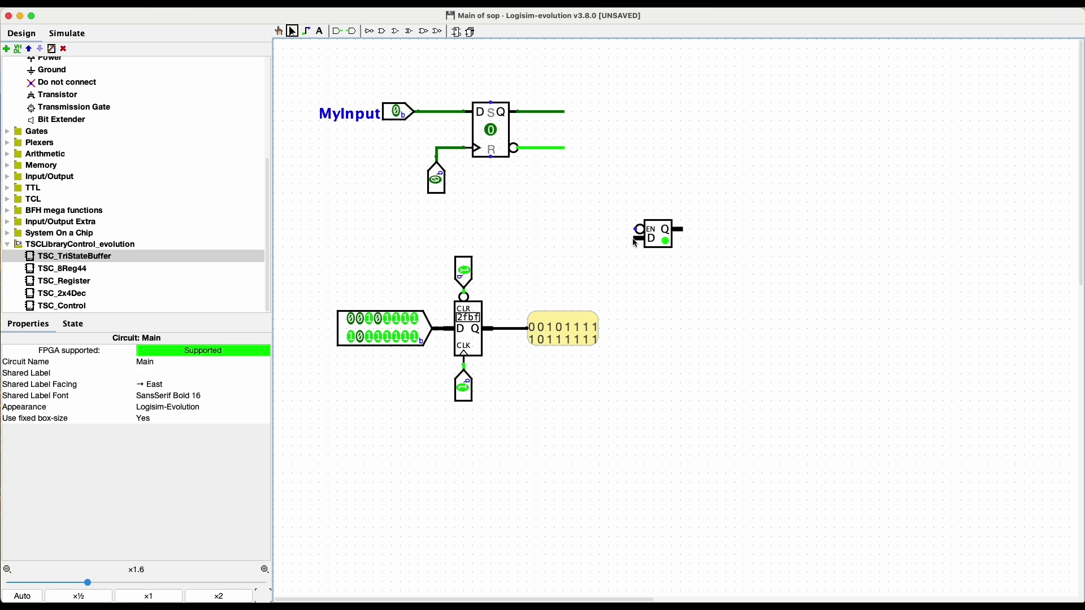
Wire the register's Q output to the tri-state buffer's D input and draw a short wire from the buffer's Q output
drag(637, 238, 613, 240)
mouse_move(509, 329)
mouse_down()
mouse_move(567, 235)
mouse_move(610, 241)
mouse_up()
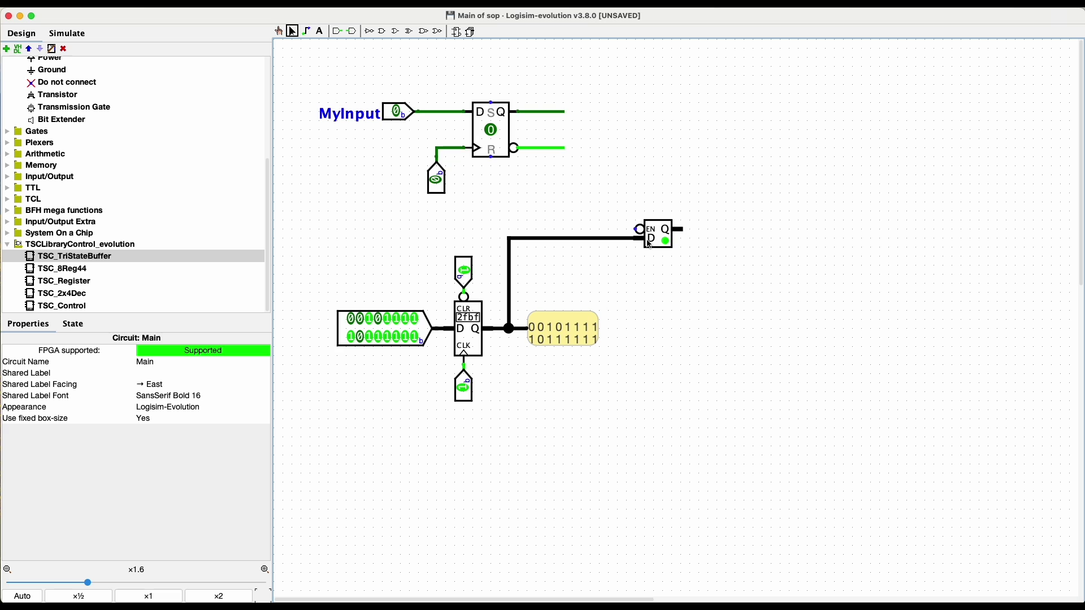
drag(685, 230, 713, 234)
scroll(40, 178, up, 5)
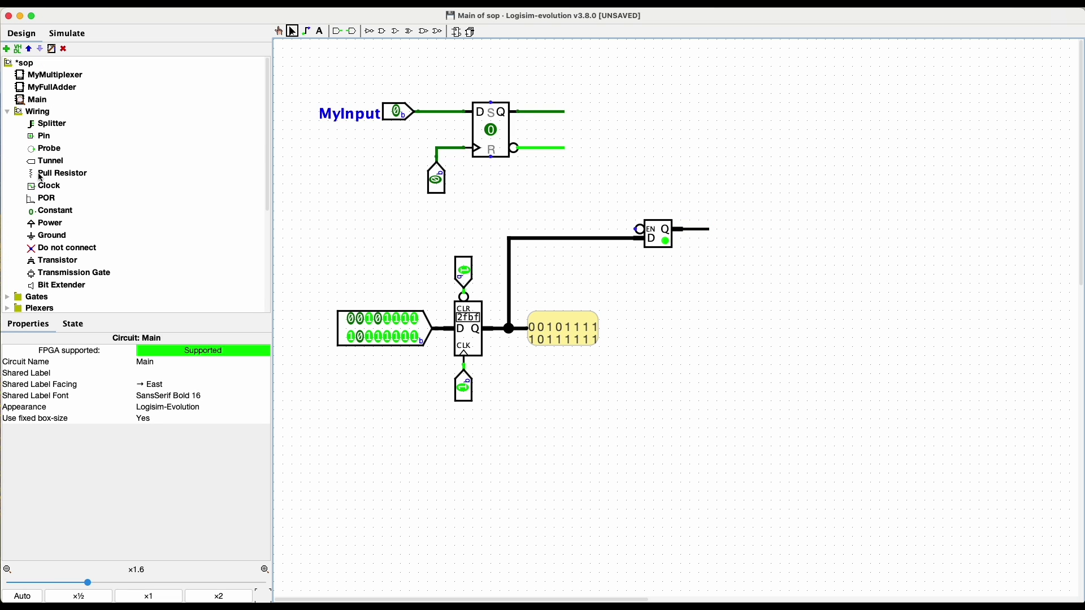
Place a probe on the wire from the tri-state buffer's Q output, facing west with binary radix
click(49, 149)
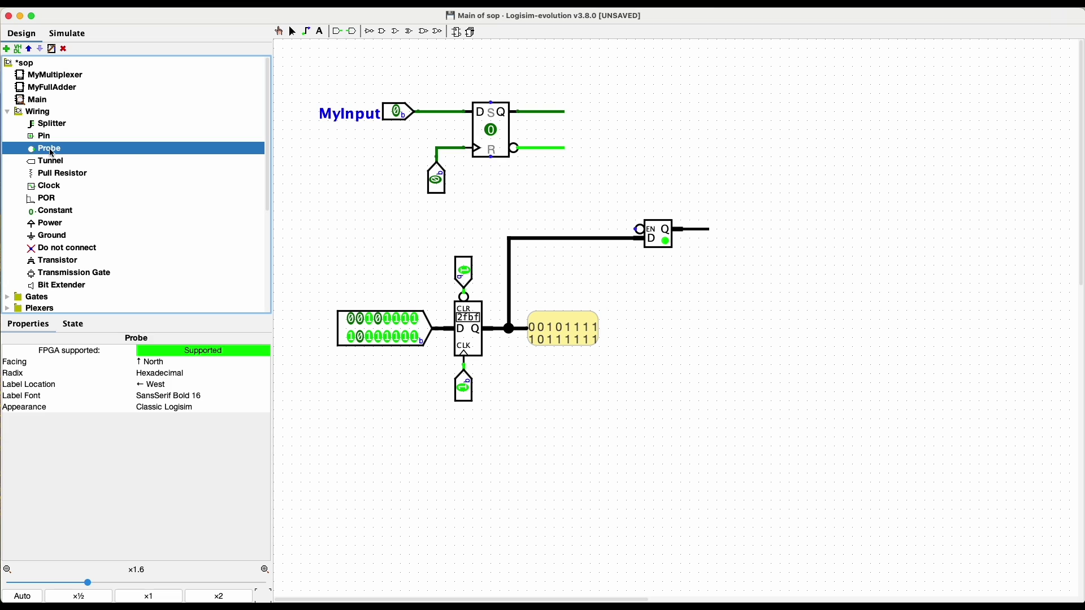
click(715, 228)
click(169, 374)
click(164, 388)
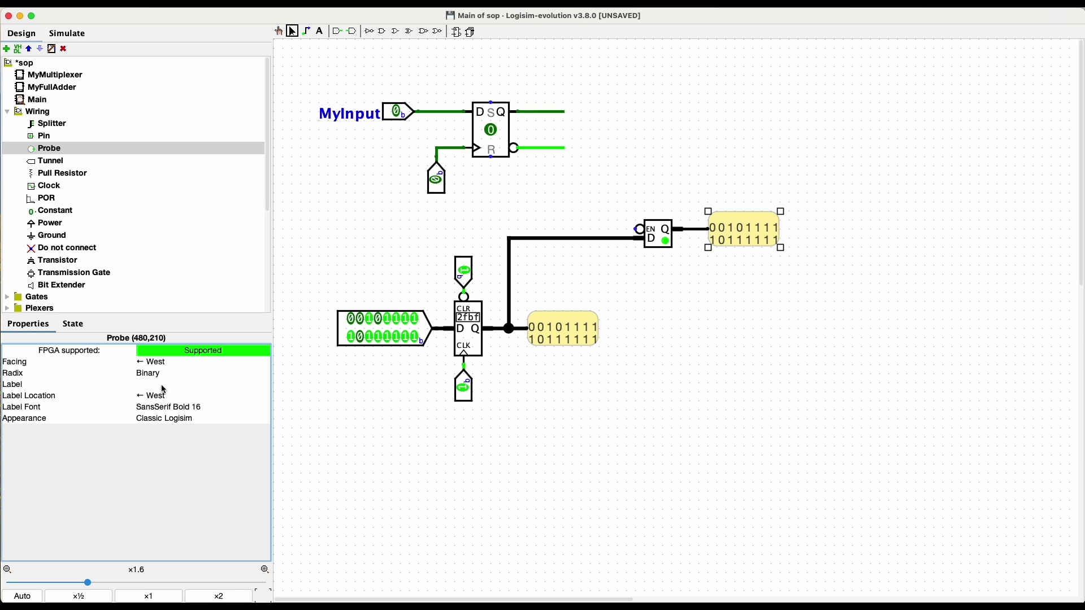
Add a 1-bit input pin wired to the tri-state buffer's EN input from a short distance away, and toggle it to 1
click(337, 31)
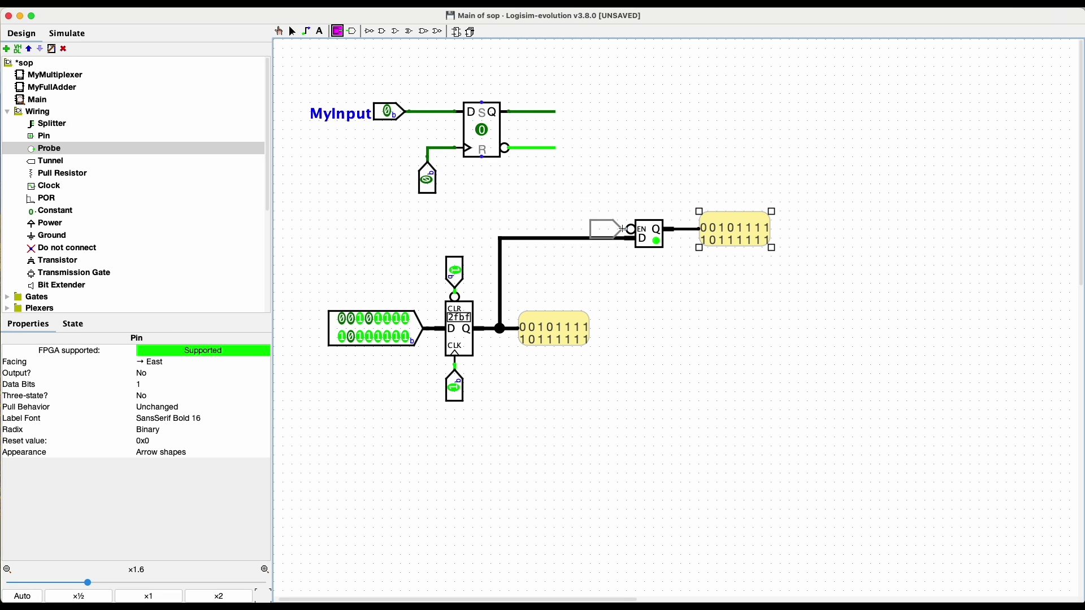
click(628, 230)
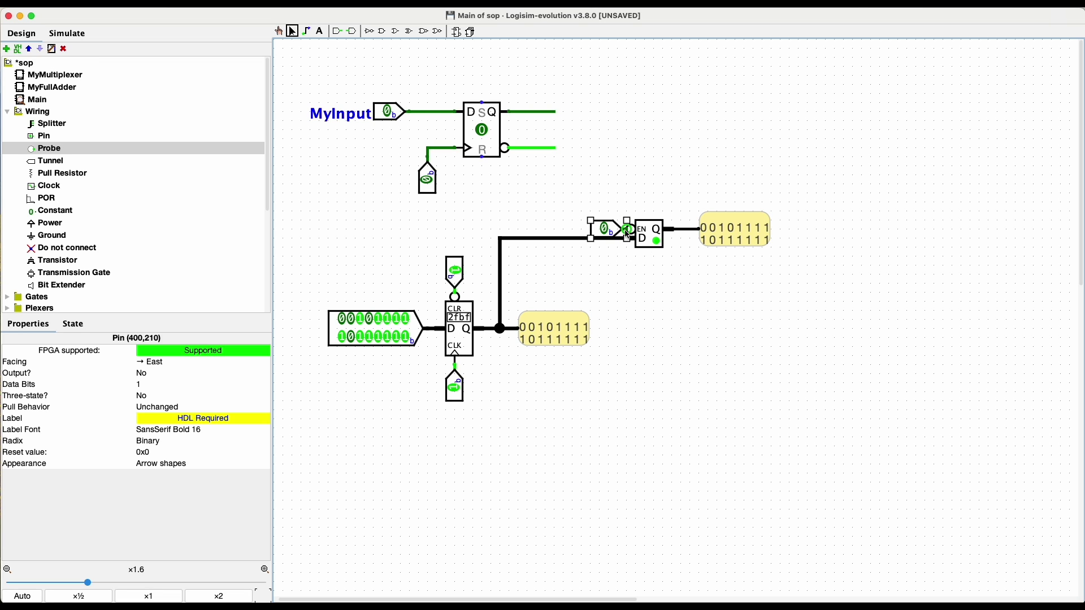
drag(592, 228, 590, 228)
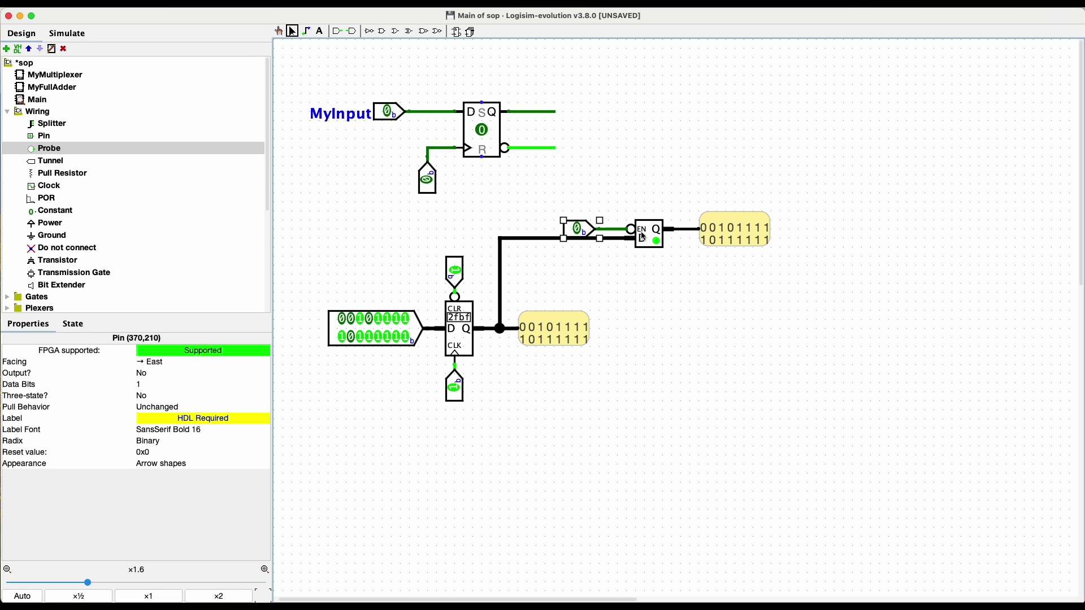
click(631, 268)
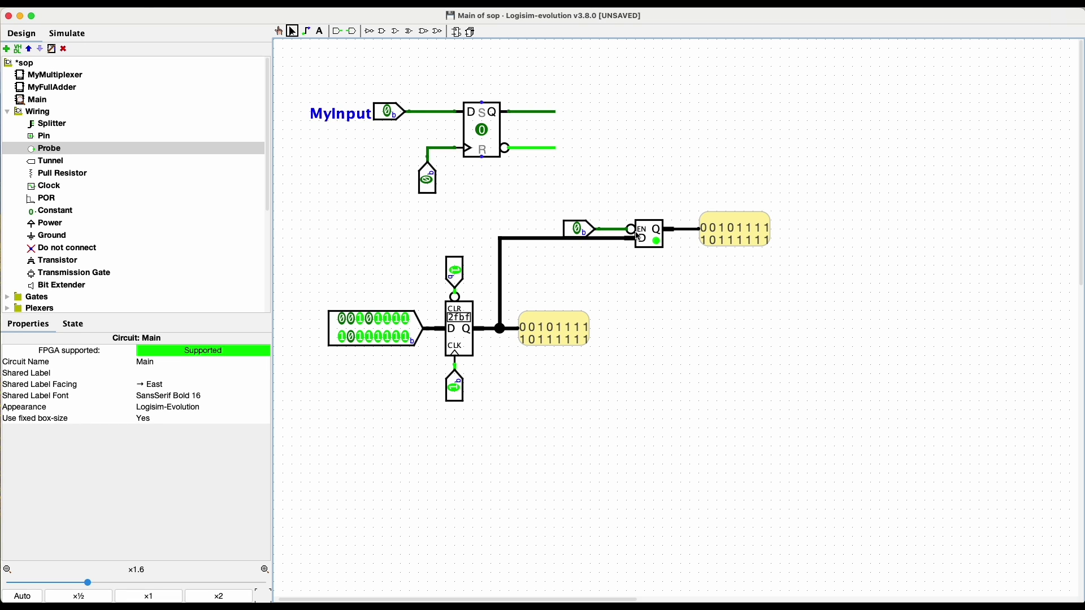
click(279, 33)
click(578, 230)
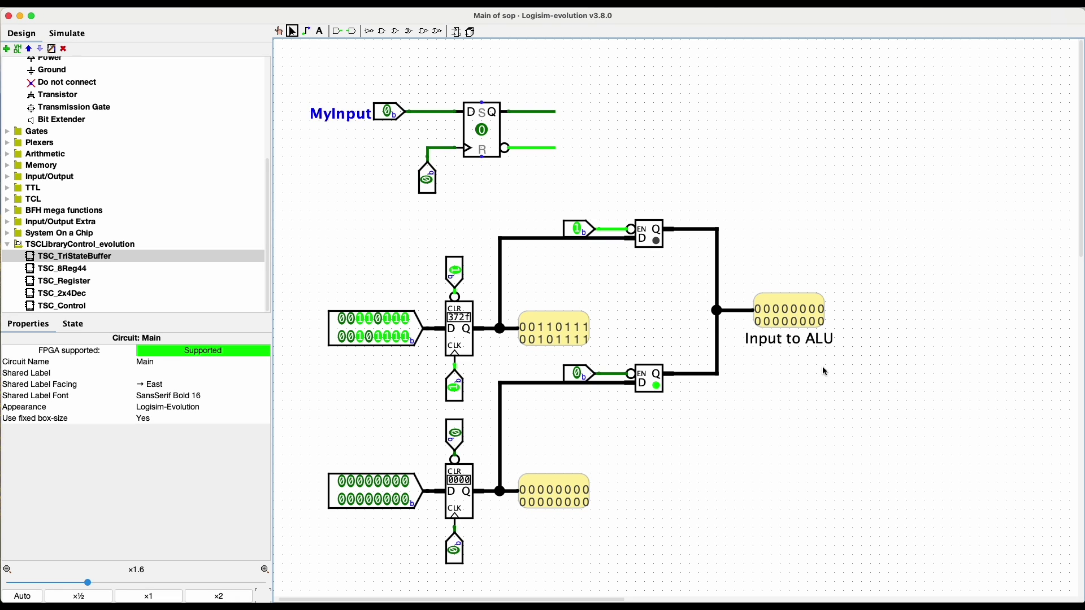
Set both buffers' enable inputs to 1, lower both to 0, and return the lower buffer's enable input to 1
click(279, 31)
click(579, 375)
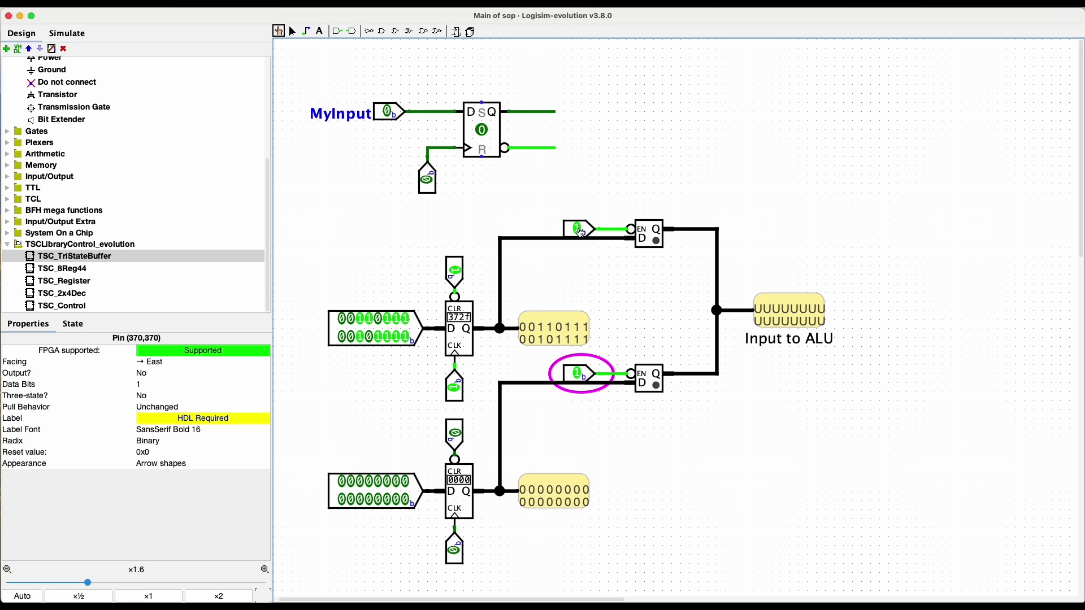
click(580, 232)
click(585, 374)
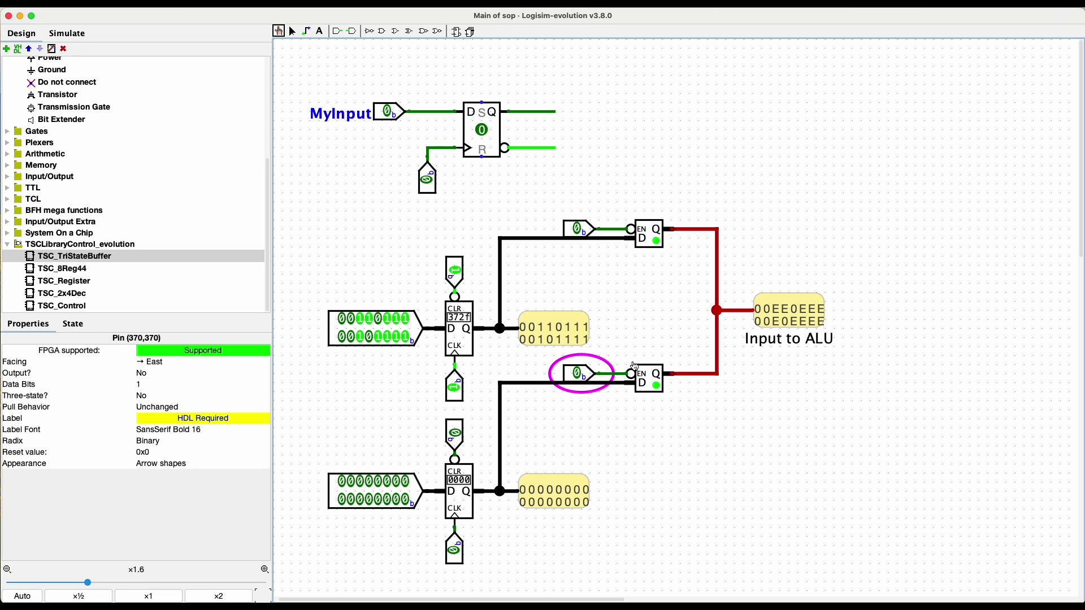
click(580, 377)
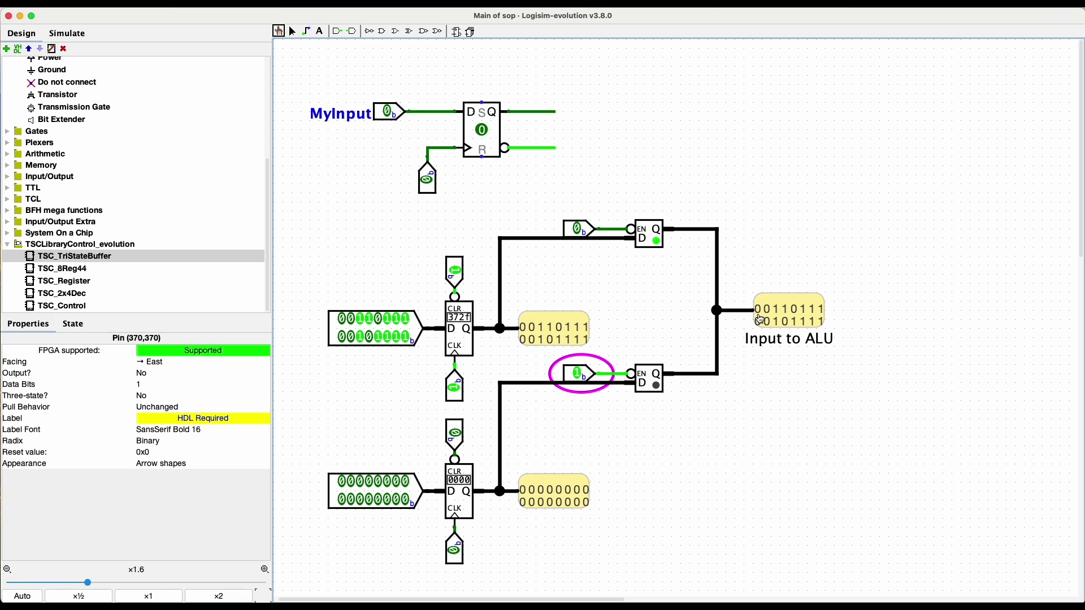
click(455, 438)
click(360, 482)
click(387, 482)
click(396, 482)
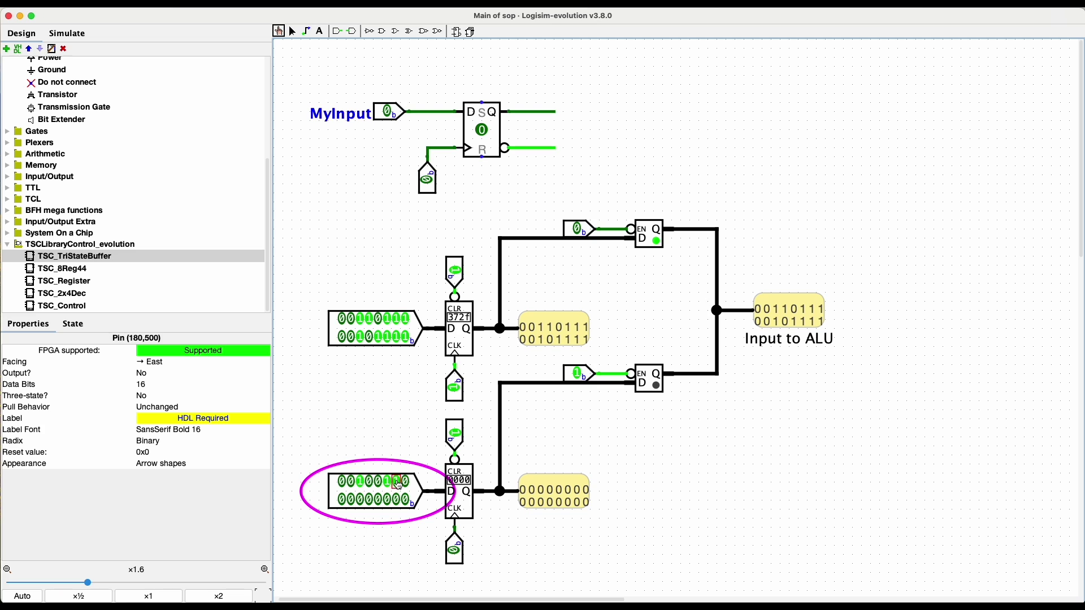
click(398, 499)
click(454, 548)
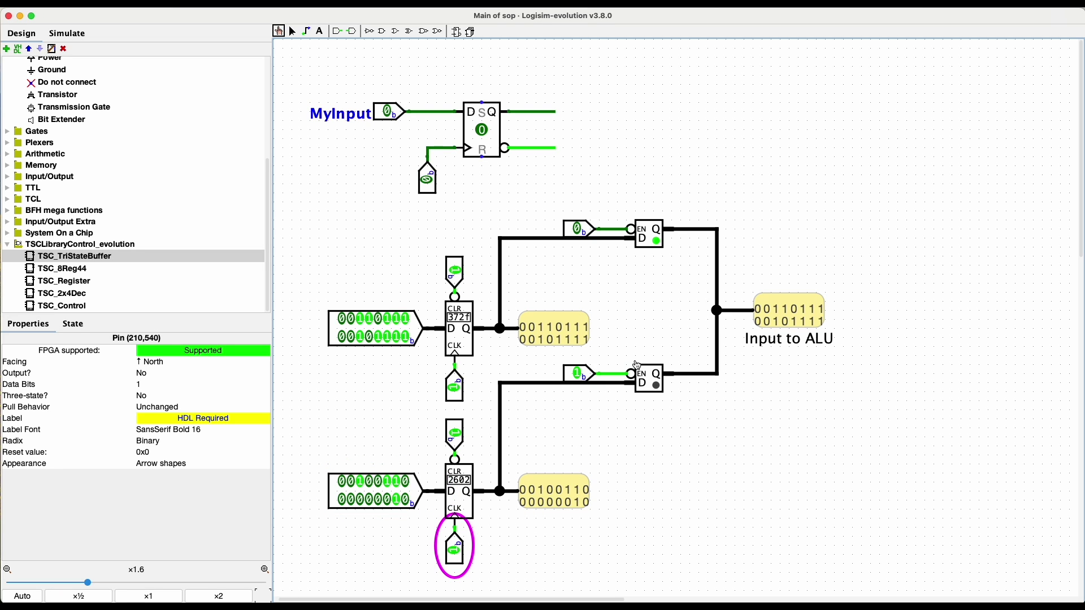
Switch the ALU input to the lower register by setting the upper buffer's enable input to 1 and the lower one's to 0
click(578, 230)
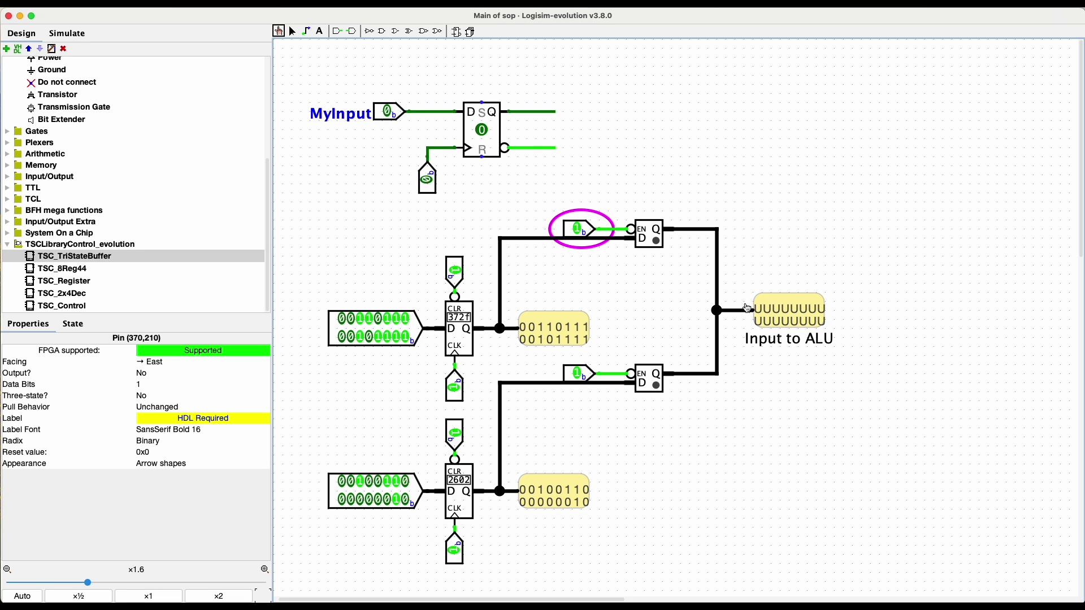
click(577, 374)
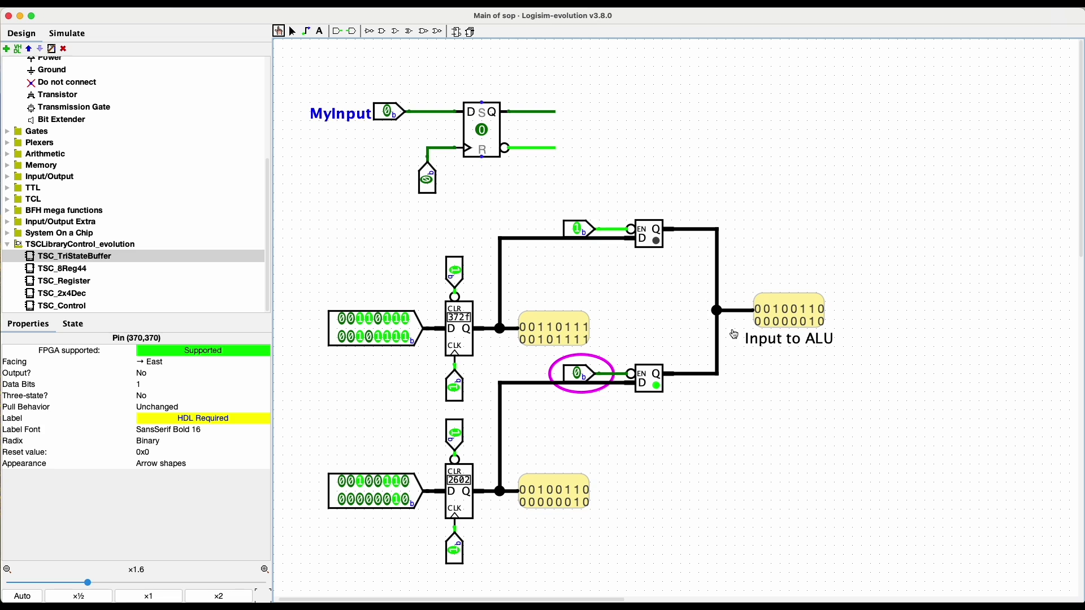